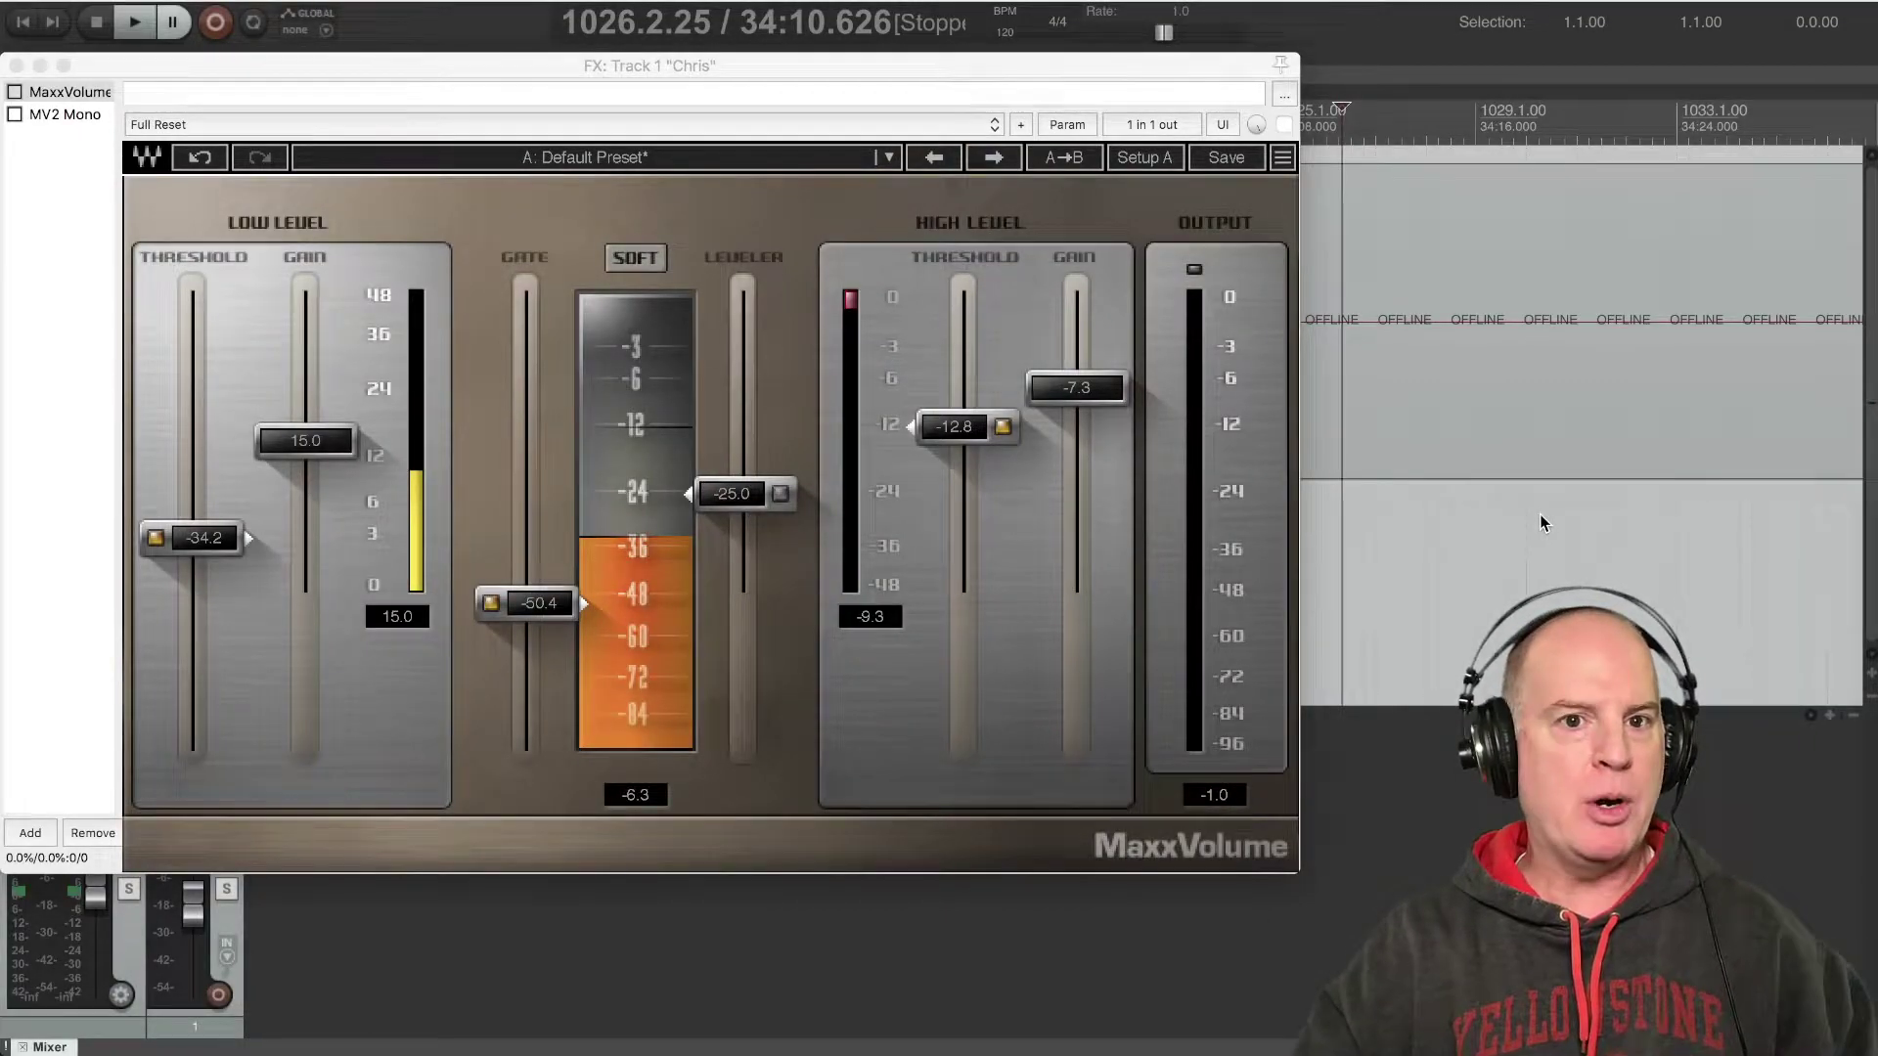
Place the edit cursor at the start of the voice clip and clear the trial ruler time selections
left_click(909, 61)
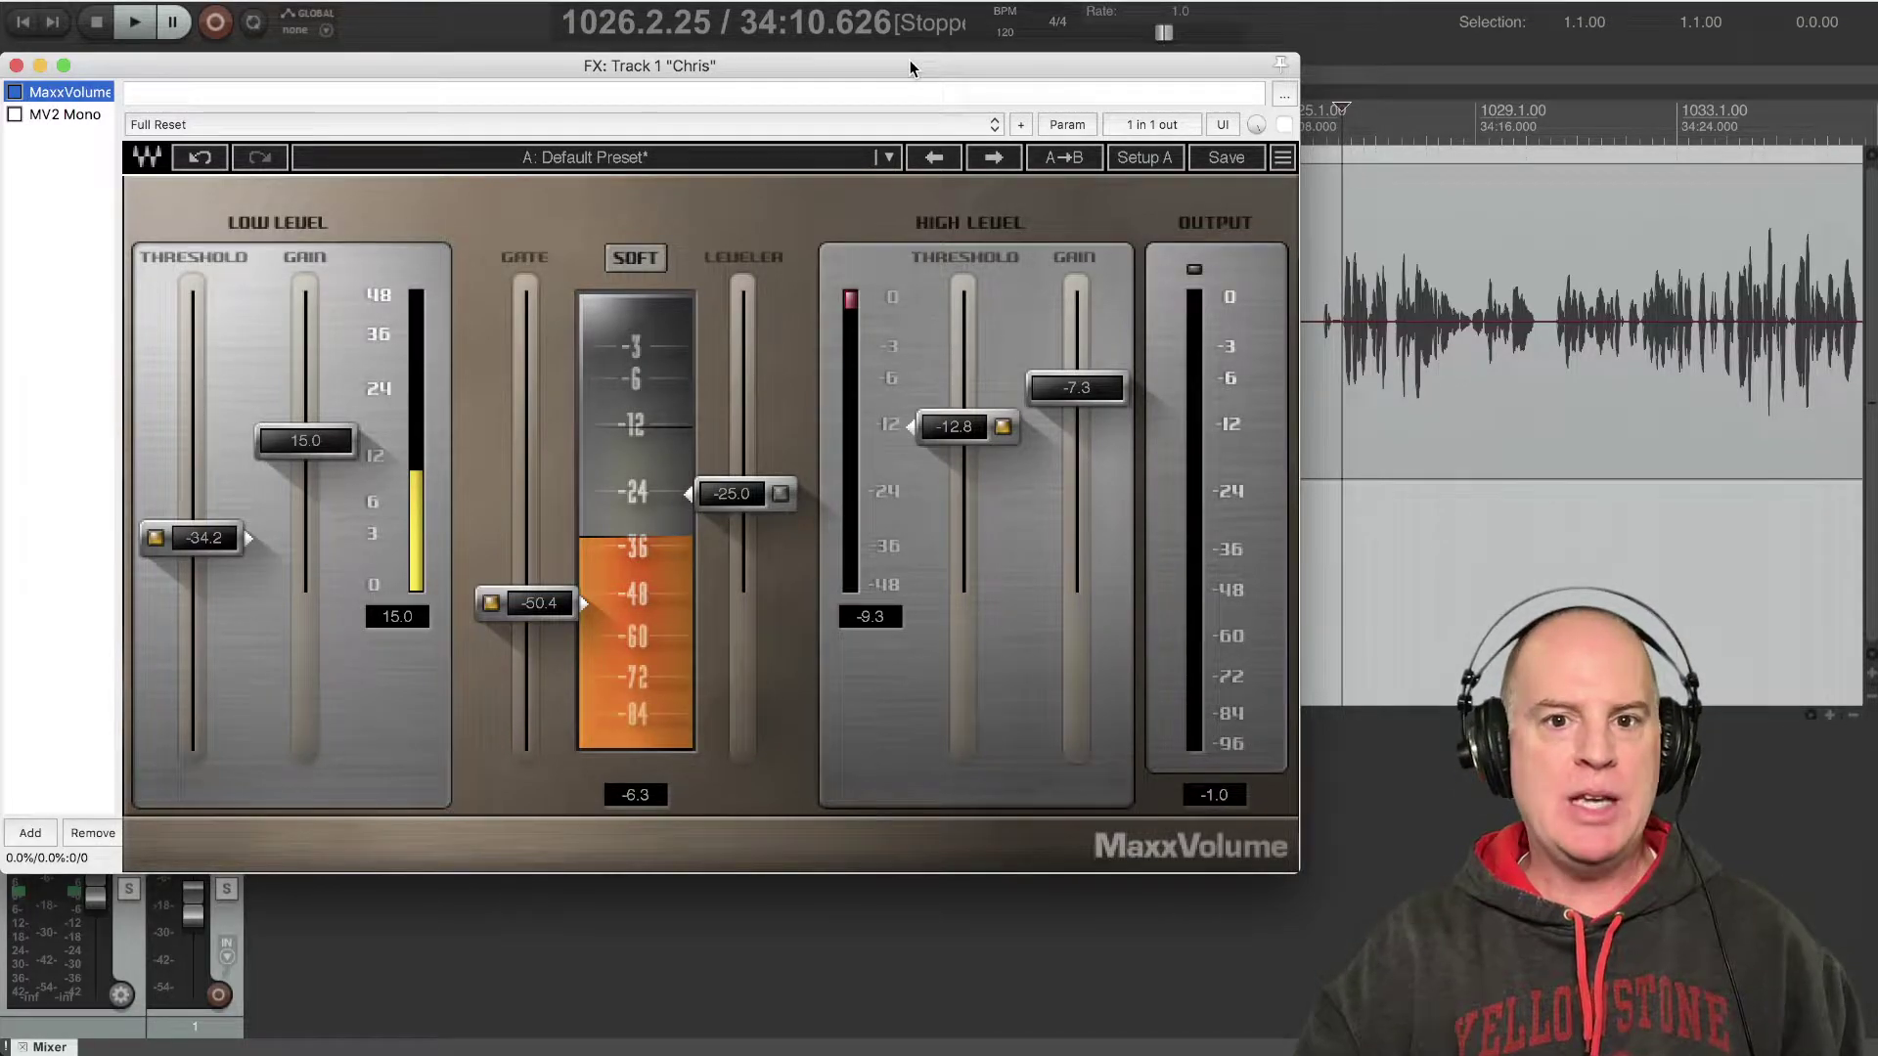
left_click(1338, 363)
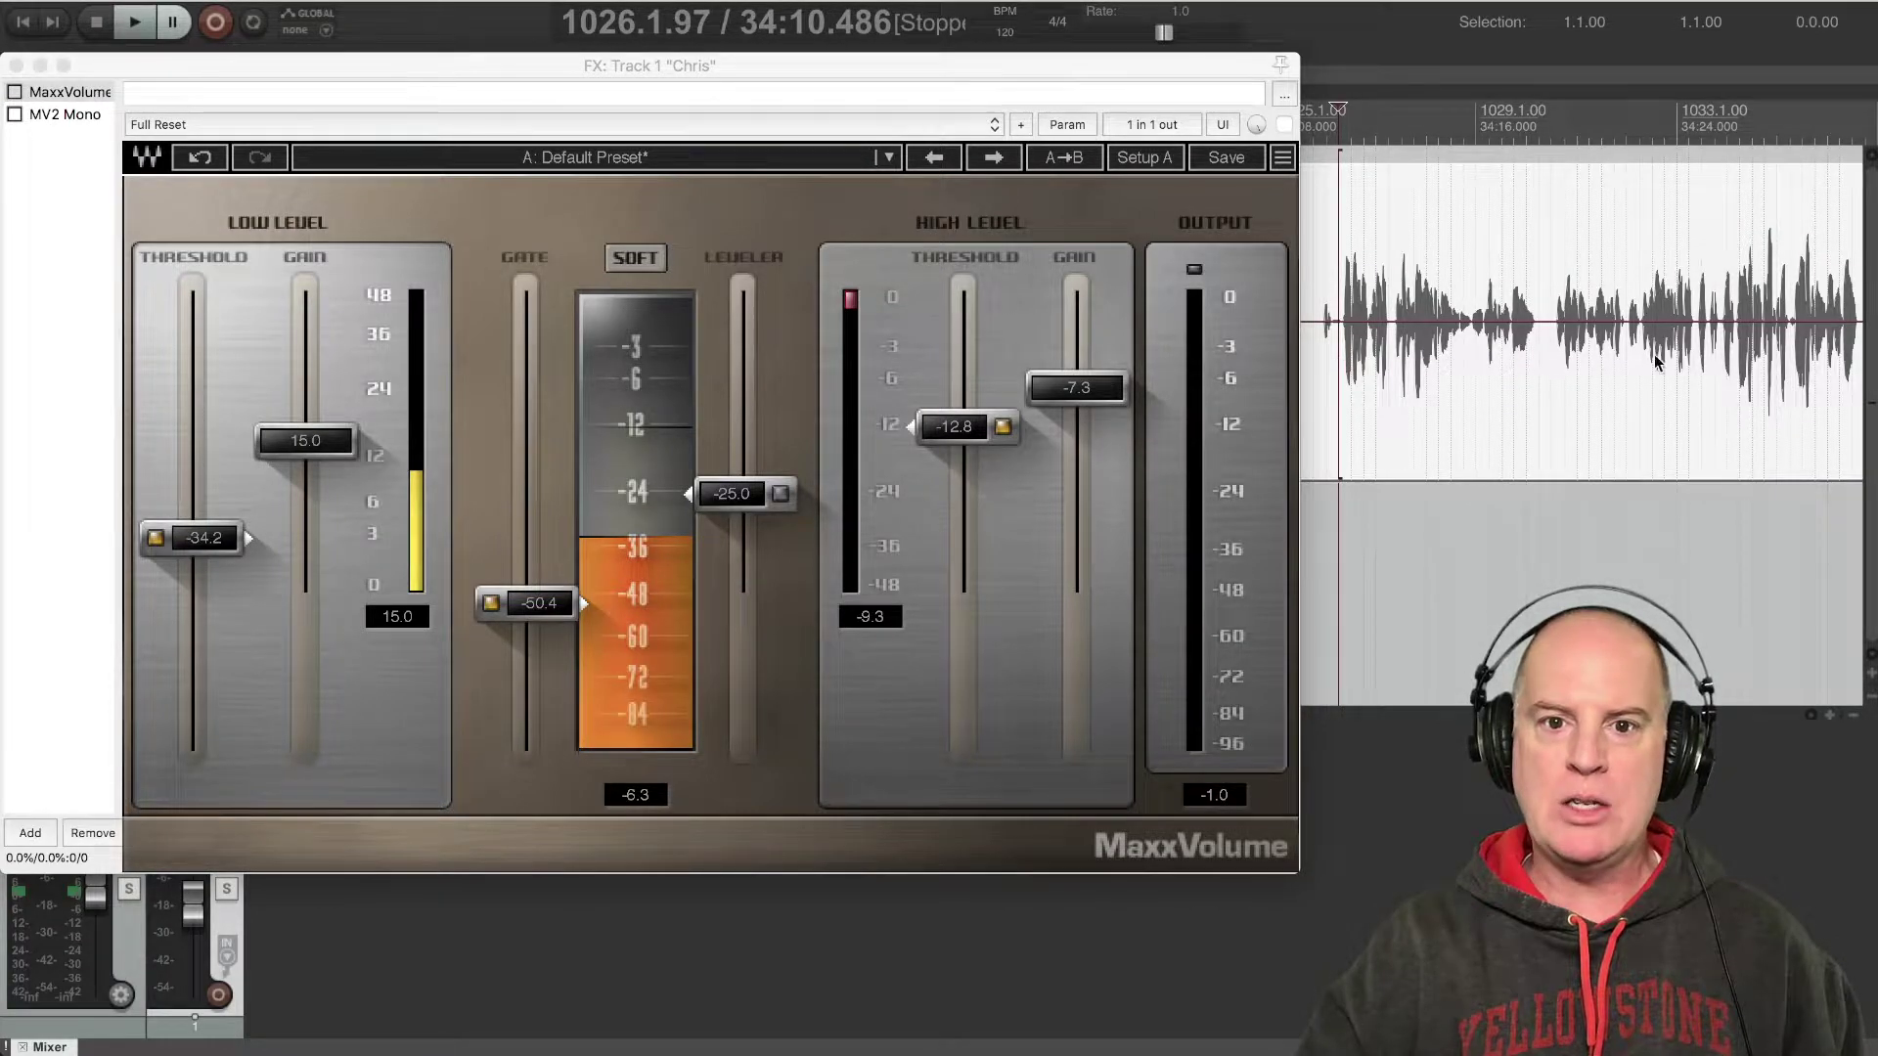
left_click_drag(1337, 146, 1437, 124)
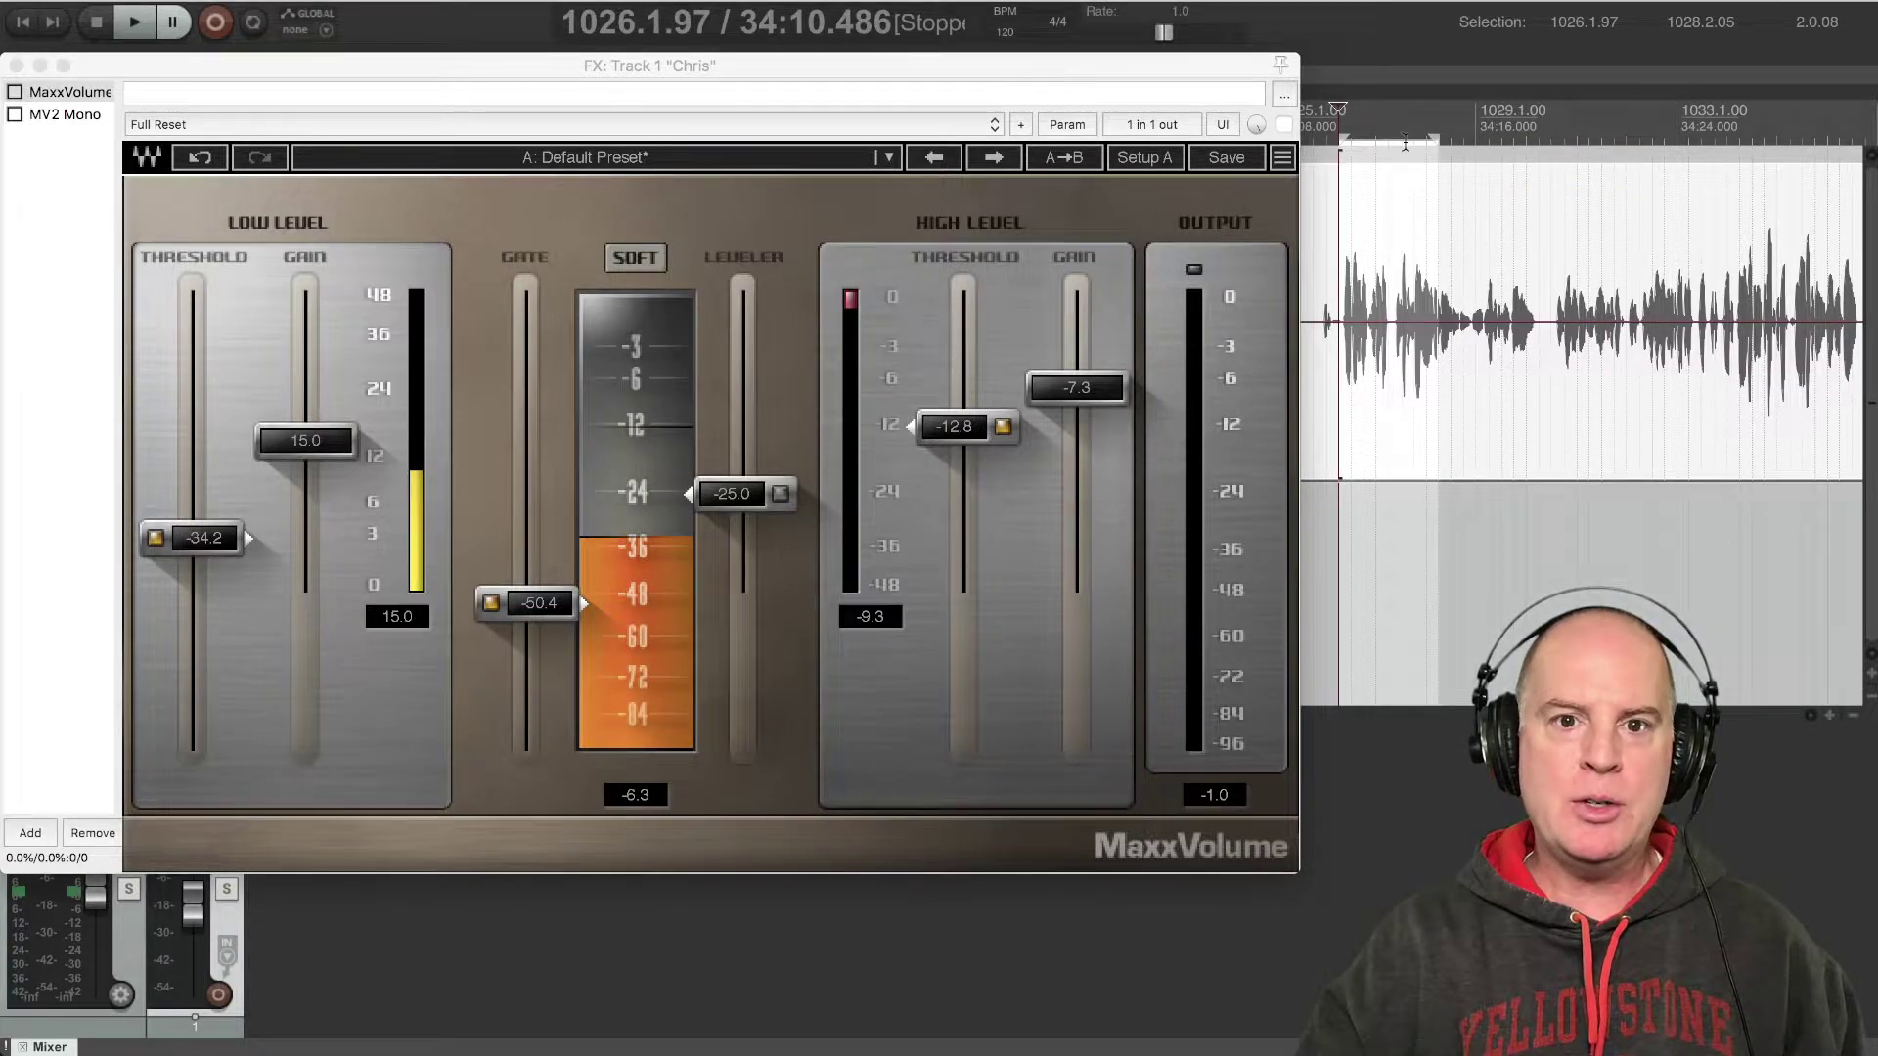
right_click(1405, 143)
left_click(1459, 158)
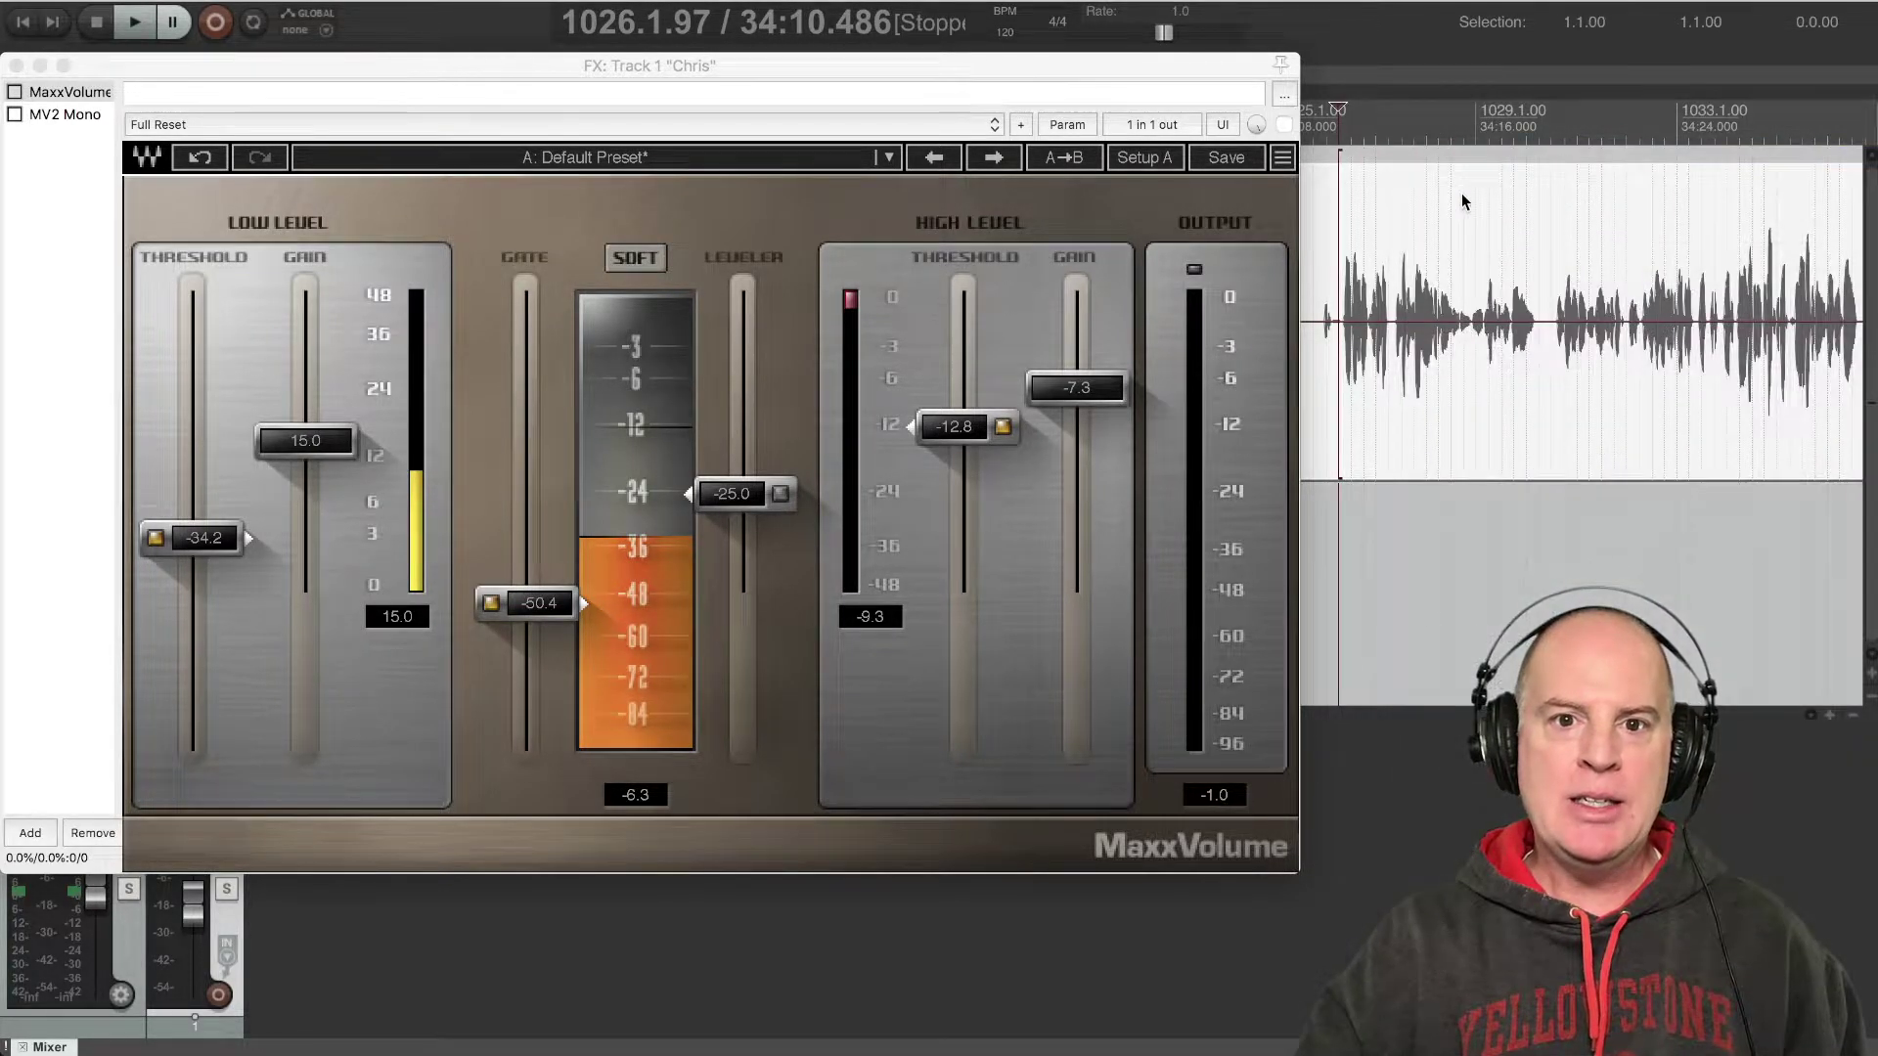
left_click_drag(1438, 116, 1483, 158)
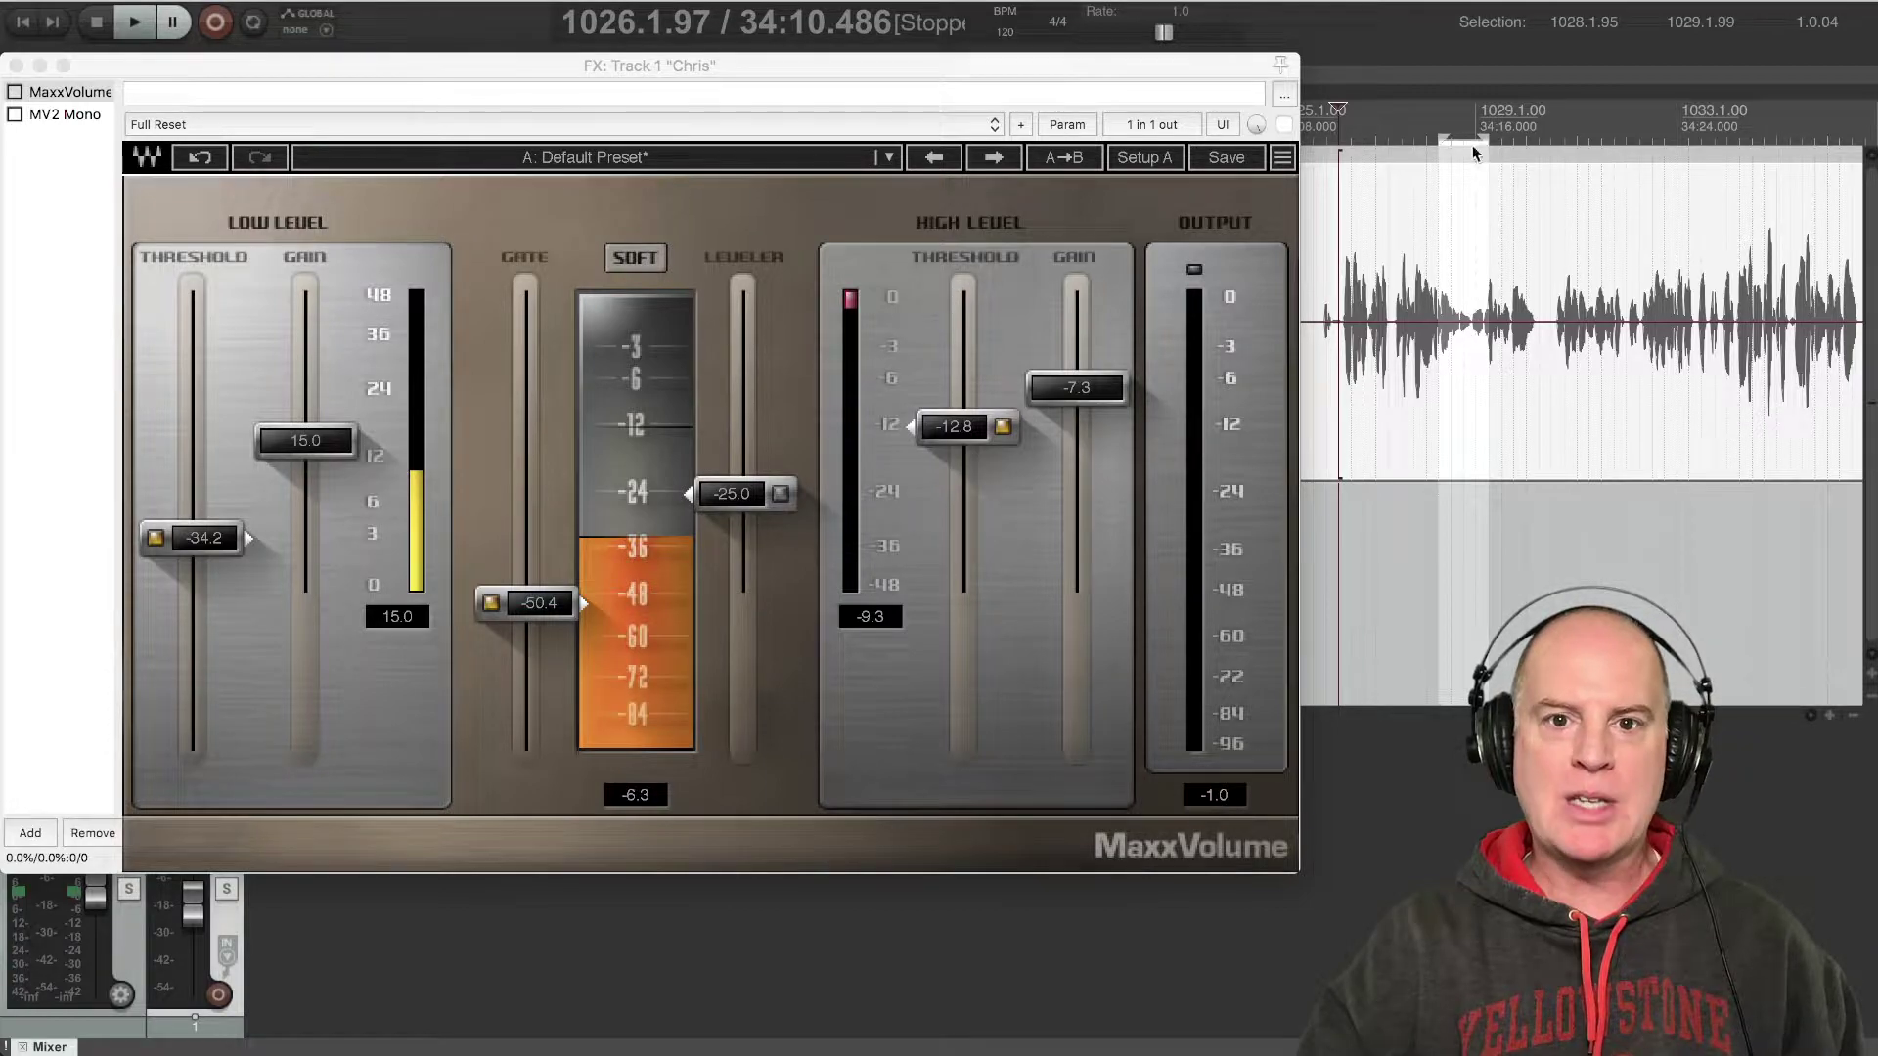
right_click(1470, 141)
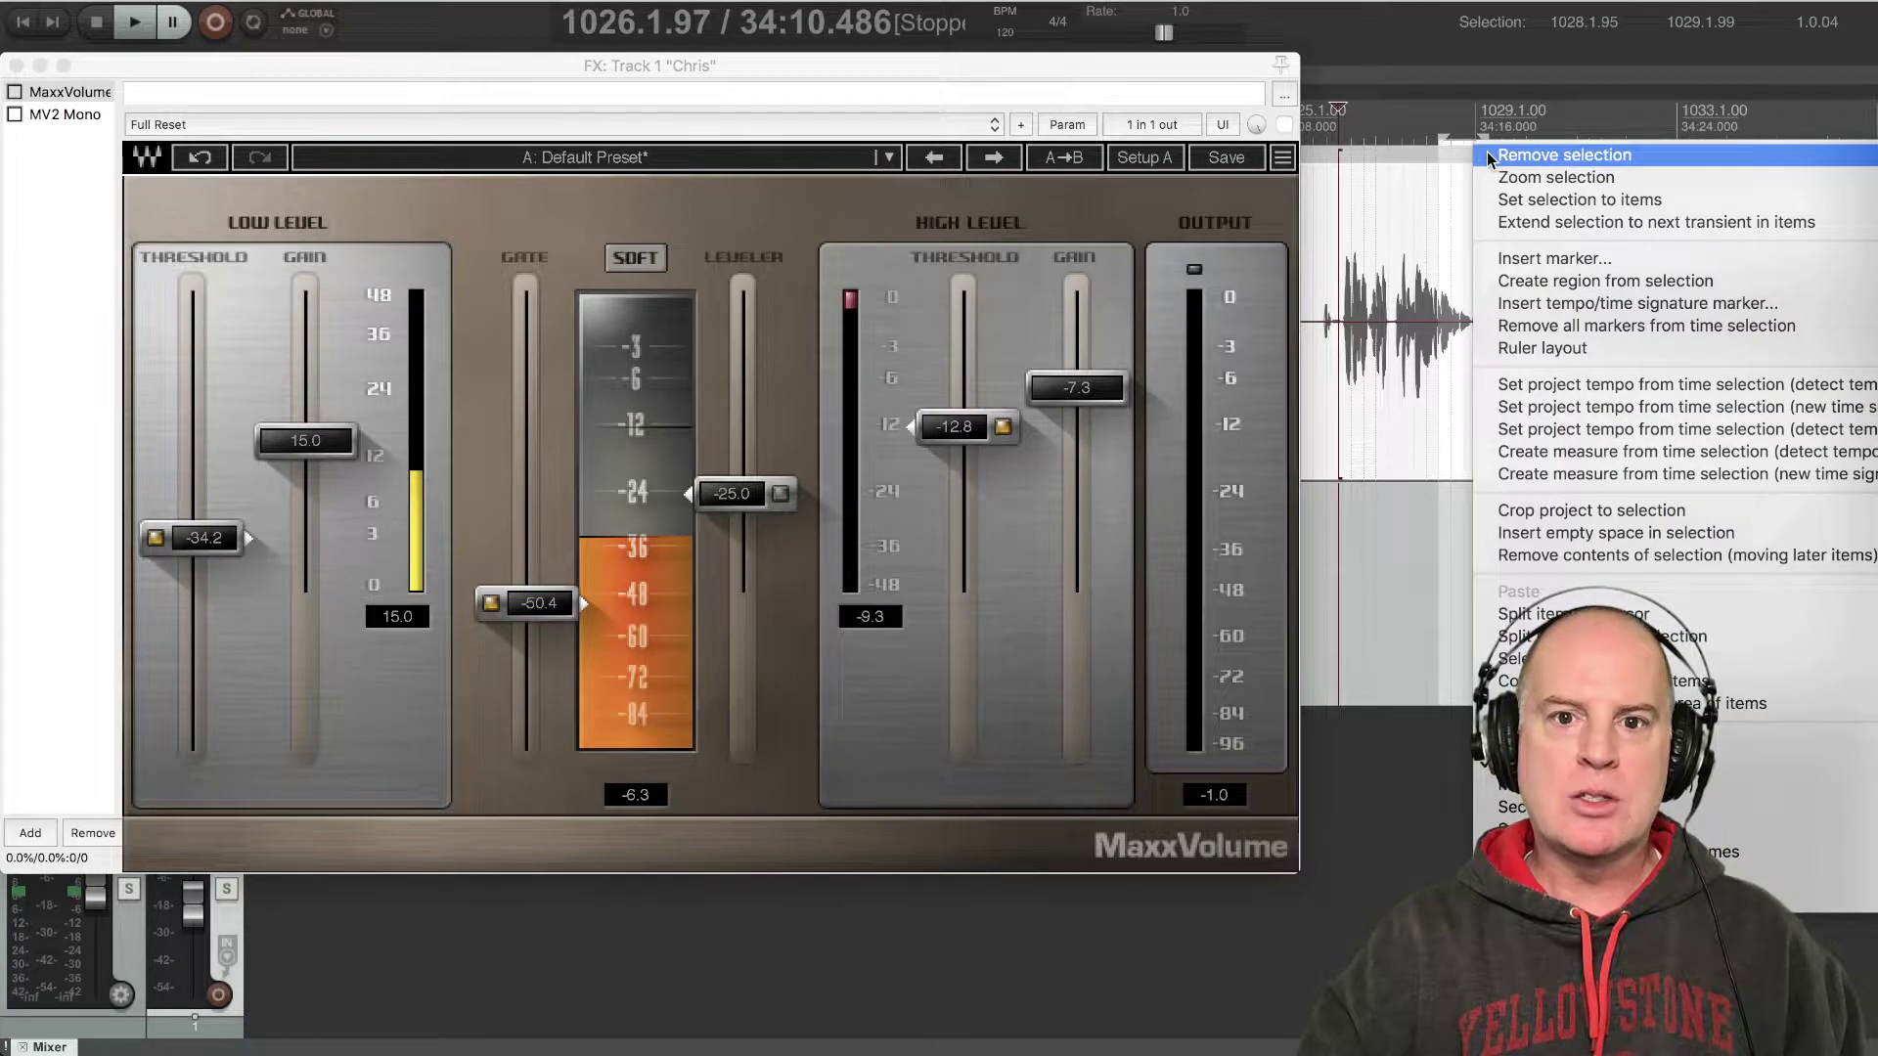
left_click(1489, 155)
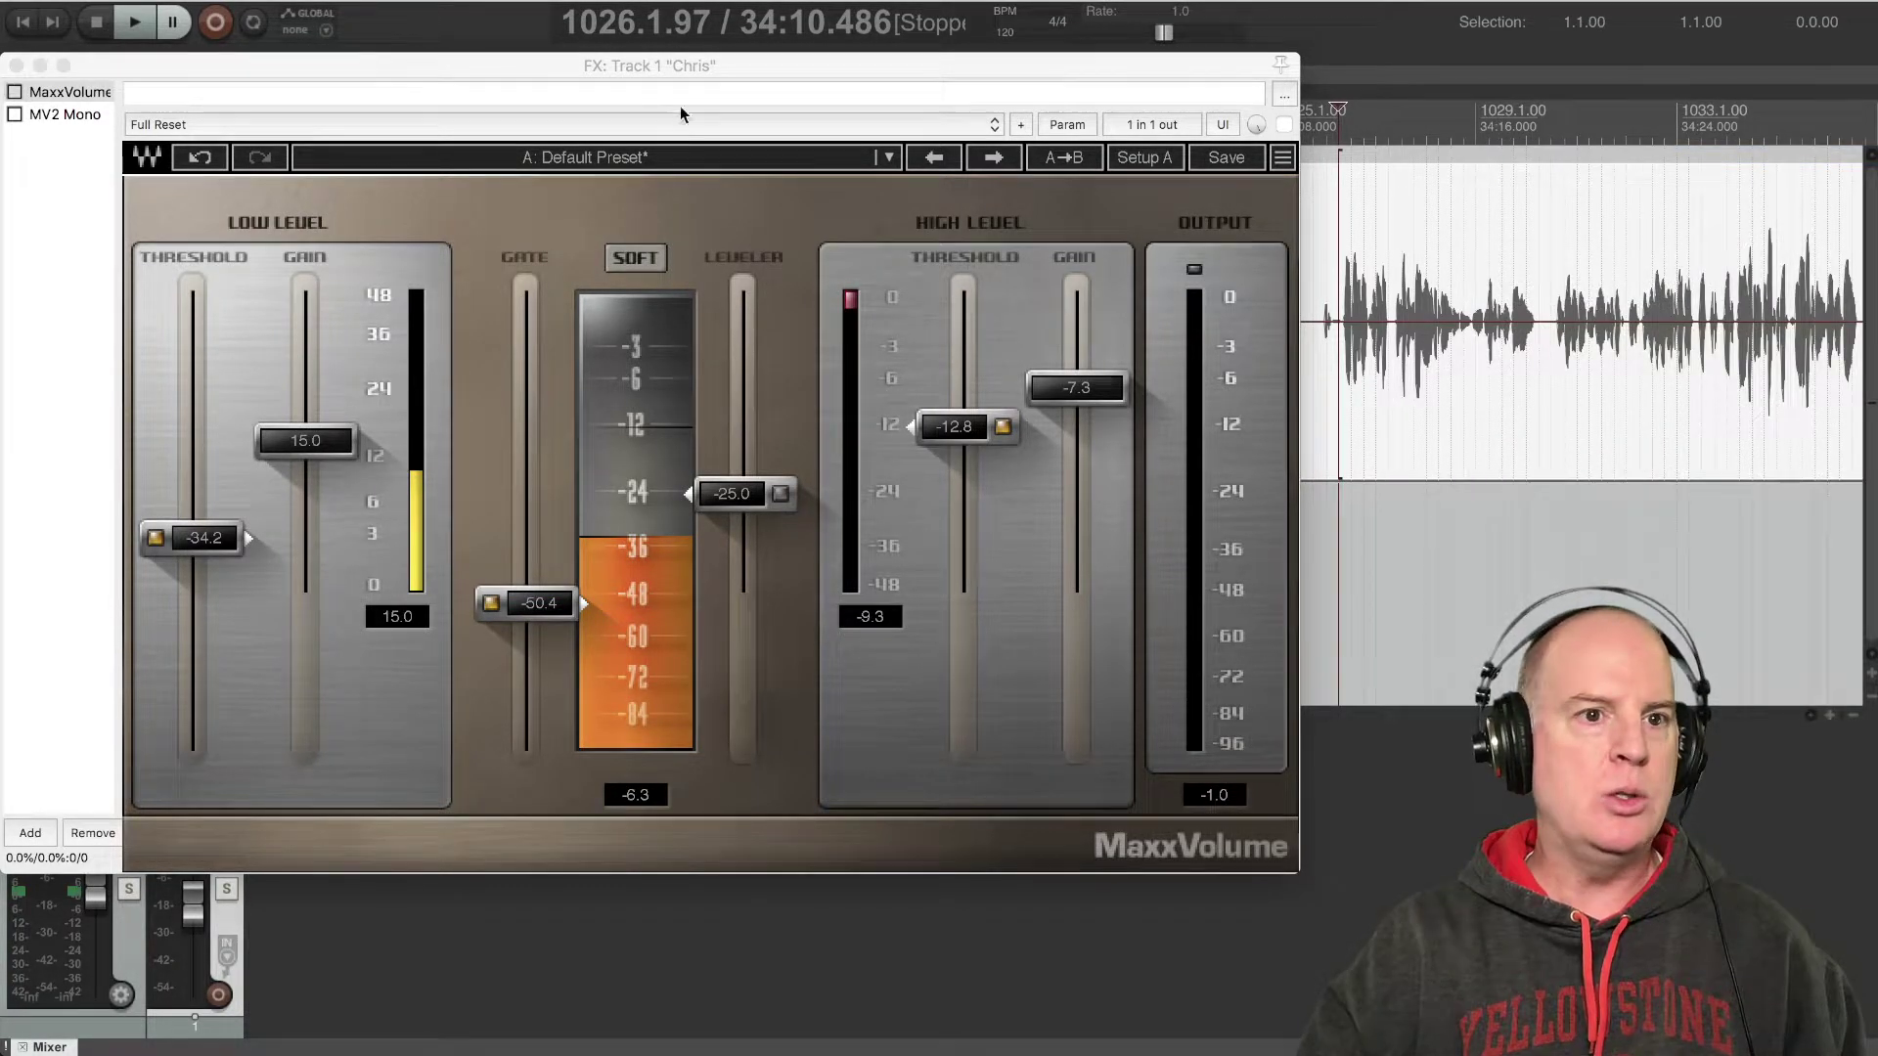
Nudge the start point earlier, then play and stop the voice passage with MaxxVolume bypassed
left_click(1337, 109)
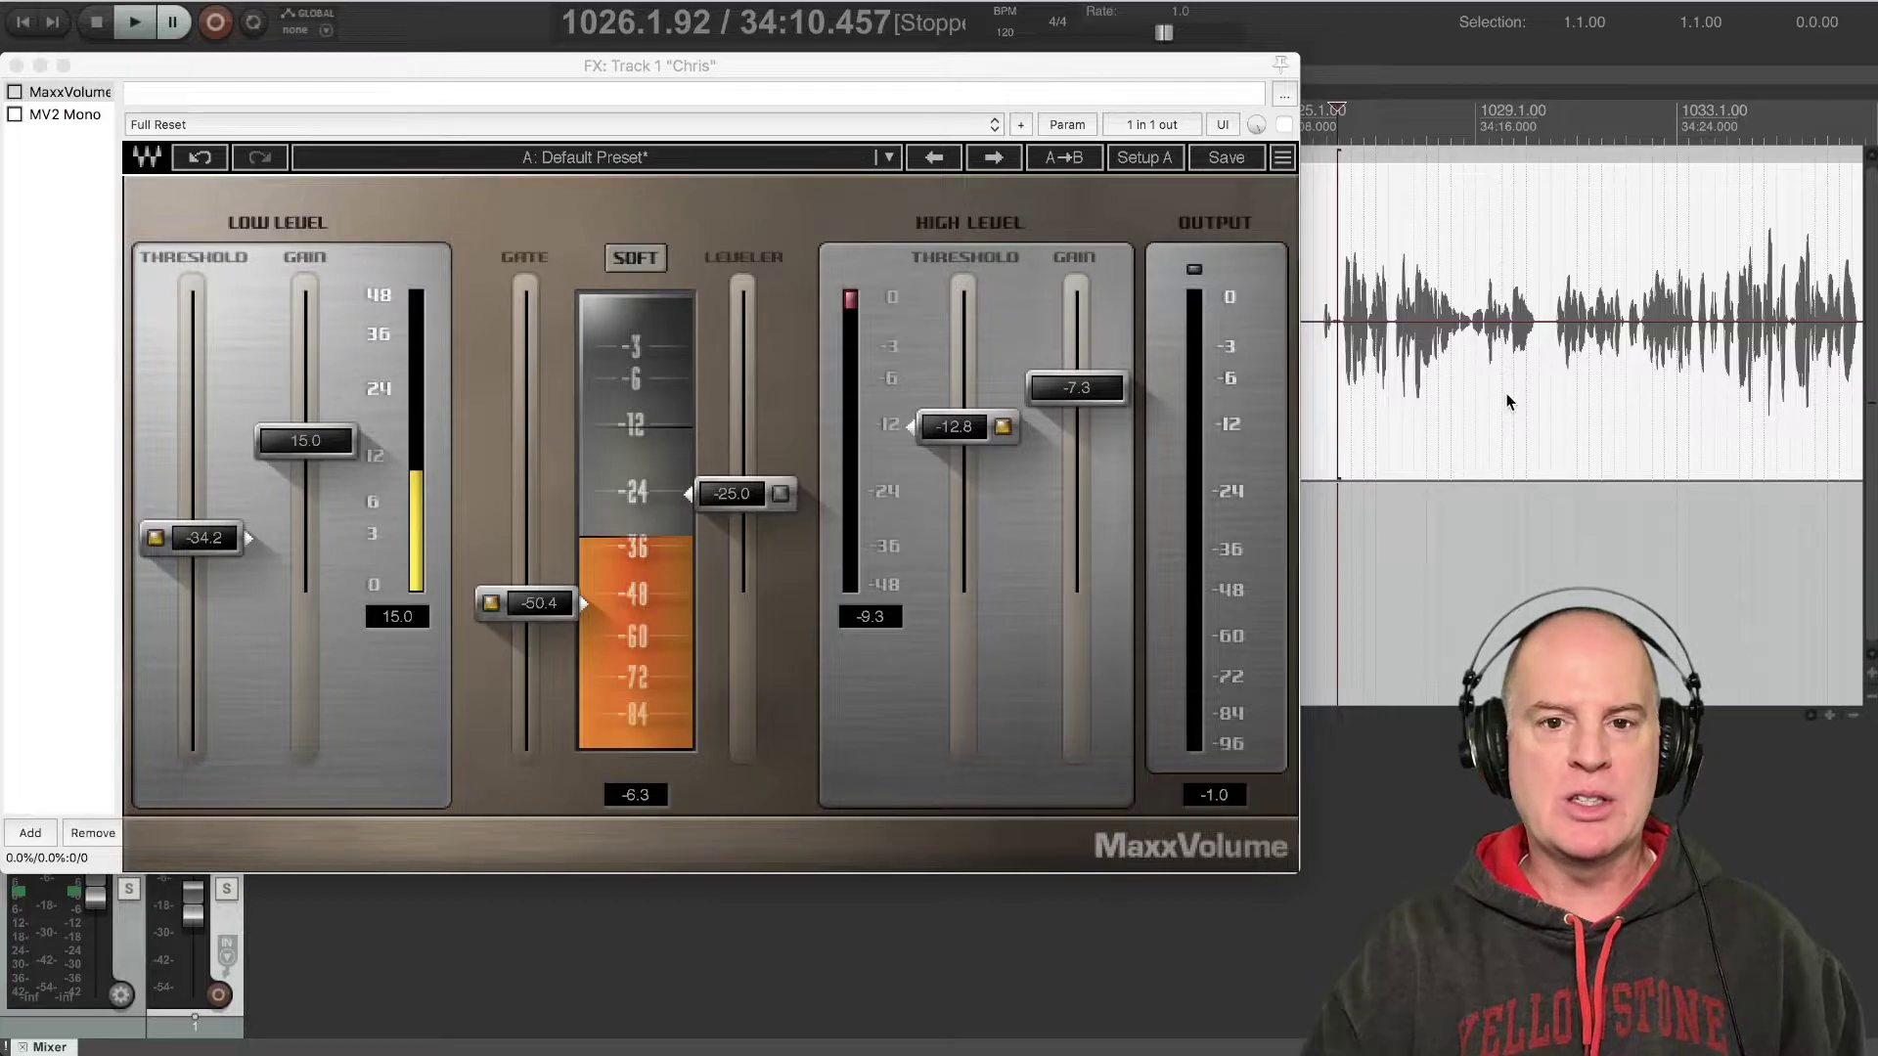
key("space")
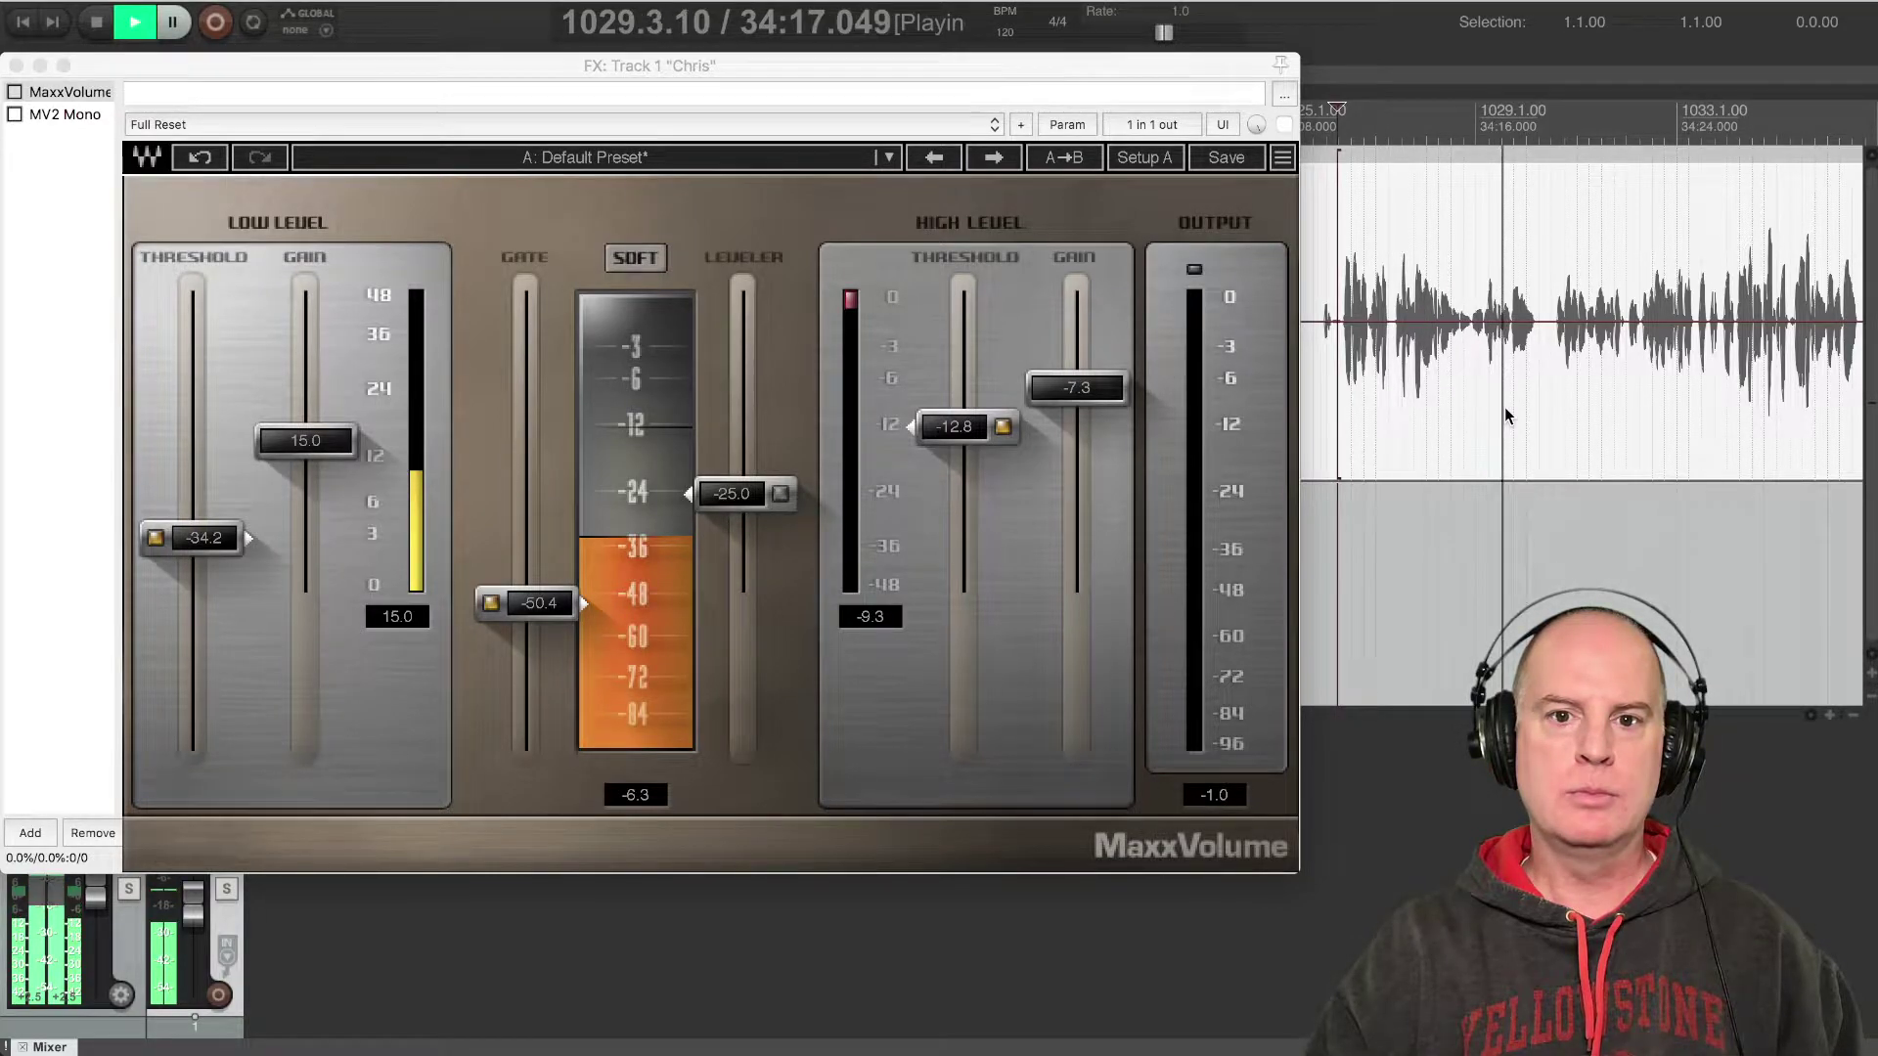
key("space")
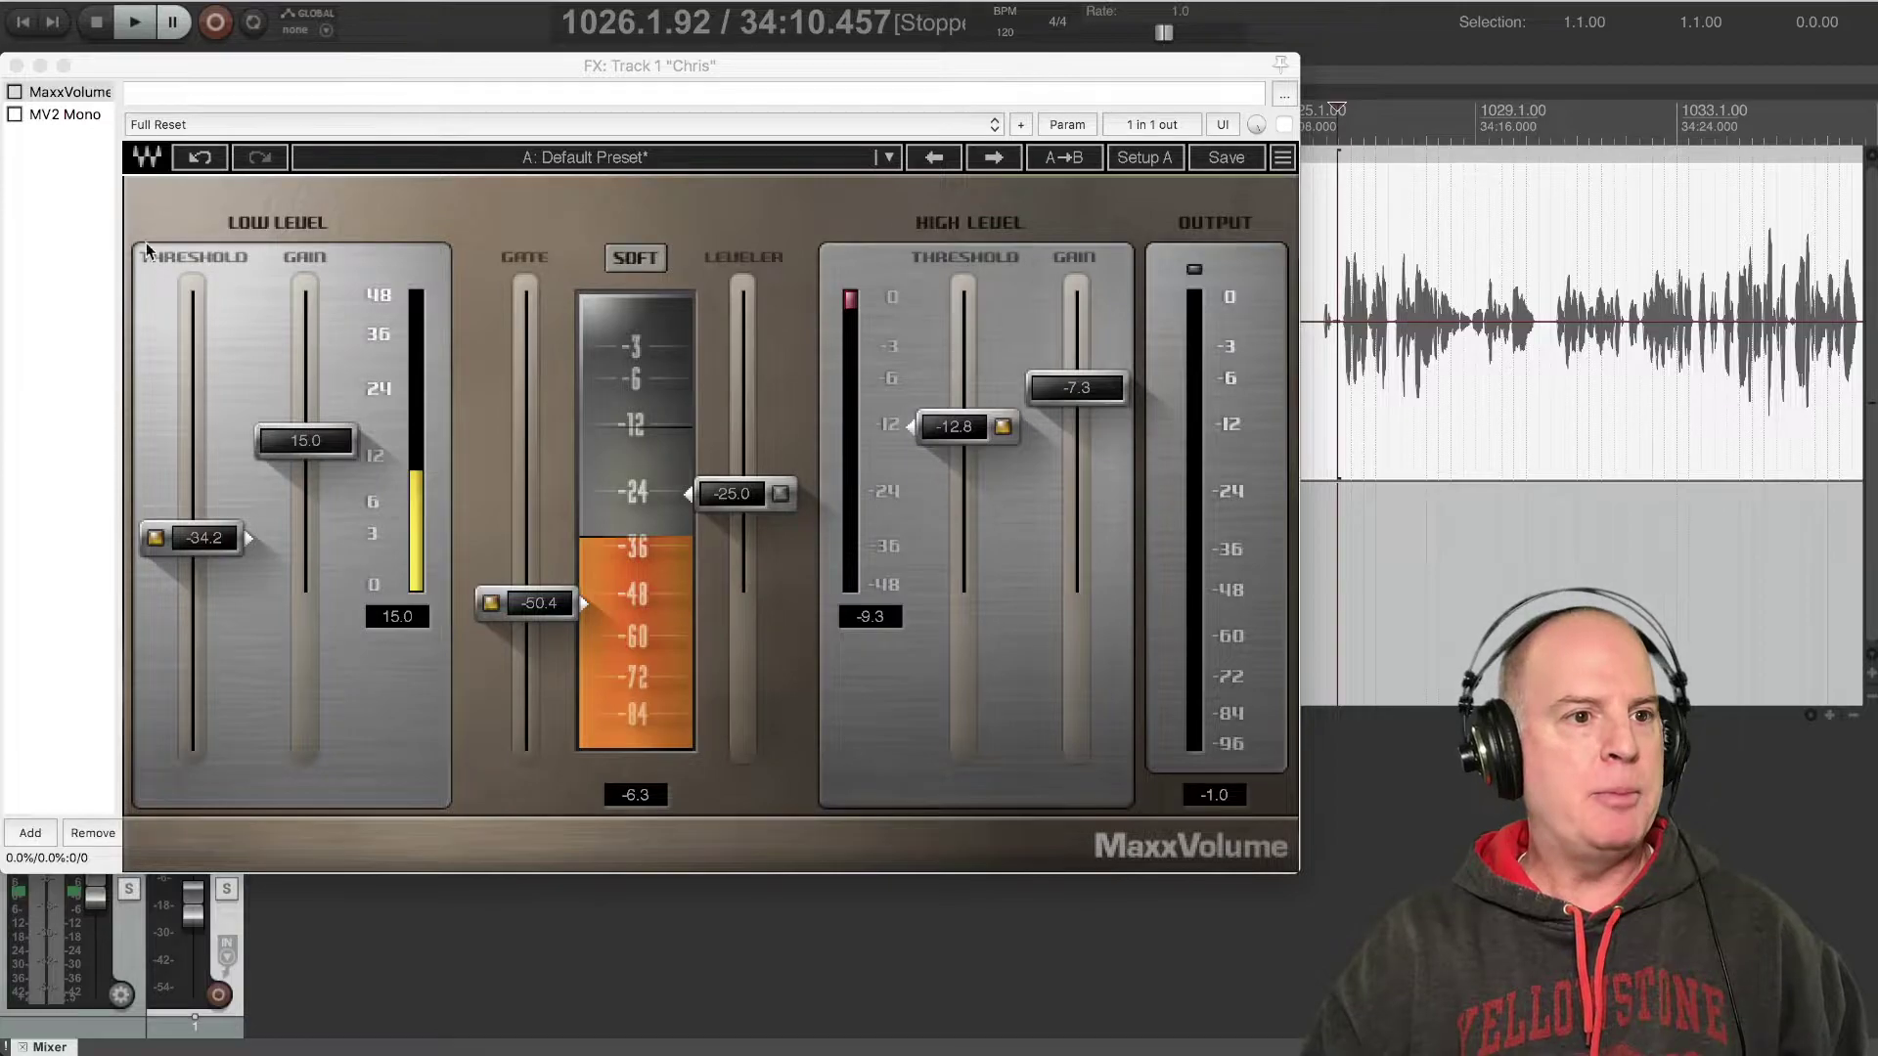
Enable MaxxVolume on Track 1 and set its Low Level Threshold fader to -34.1
left_click(16, 92)
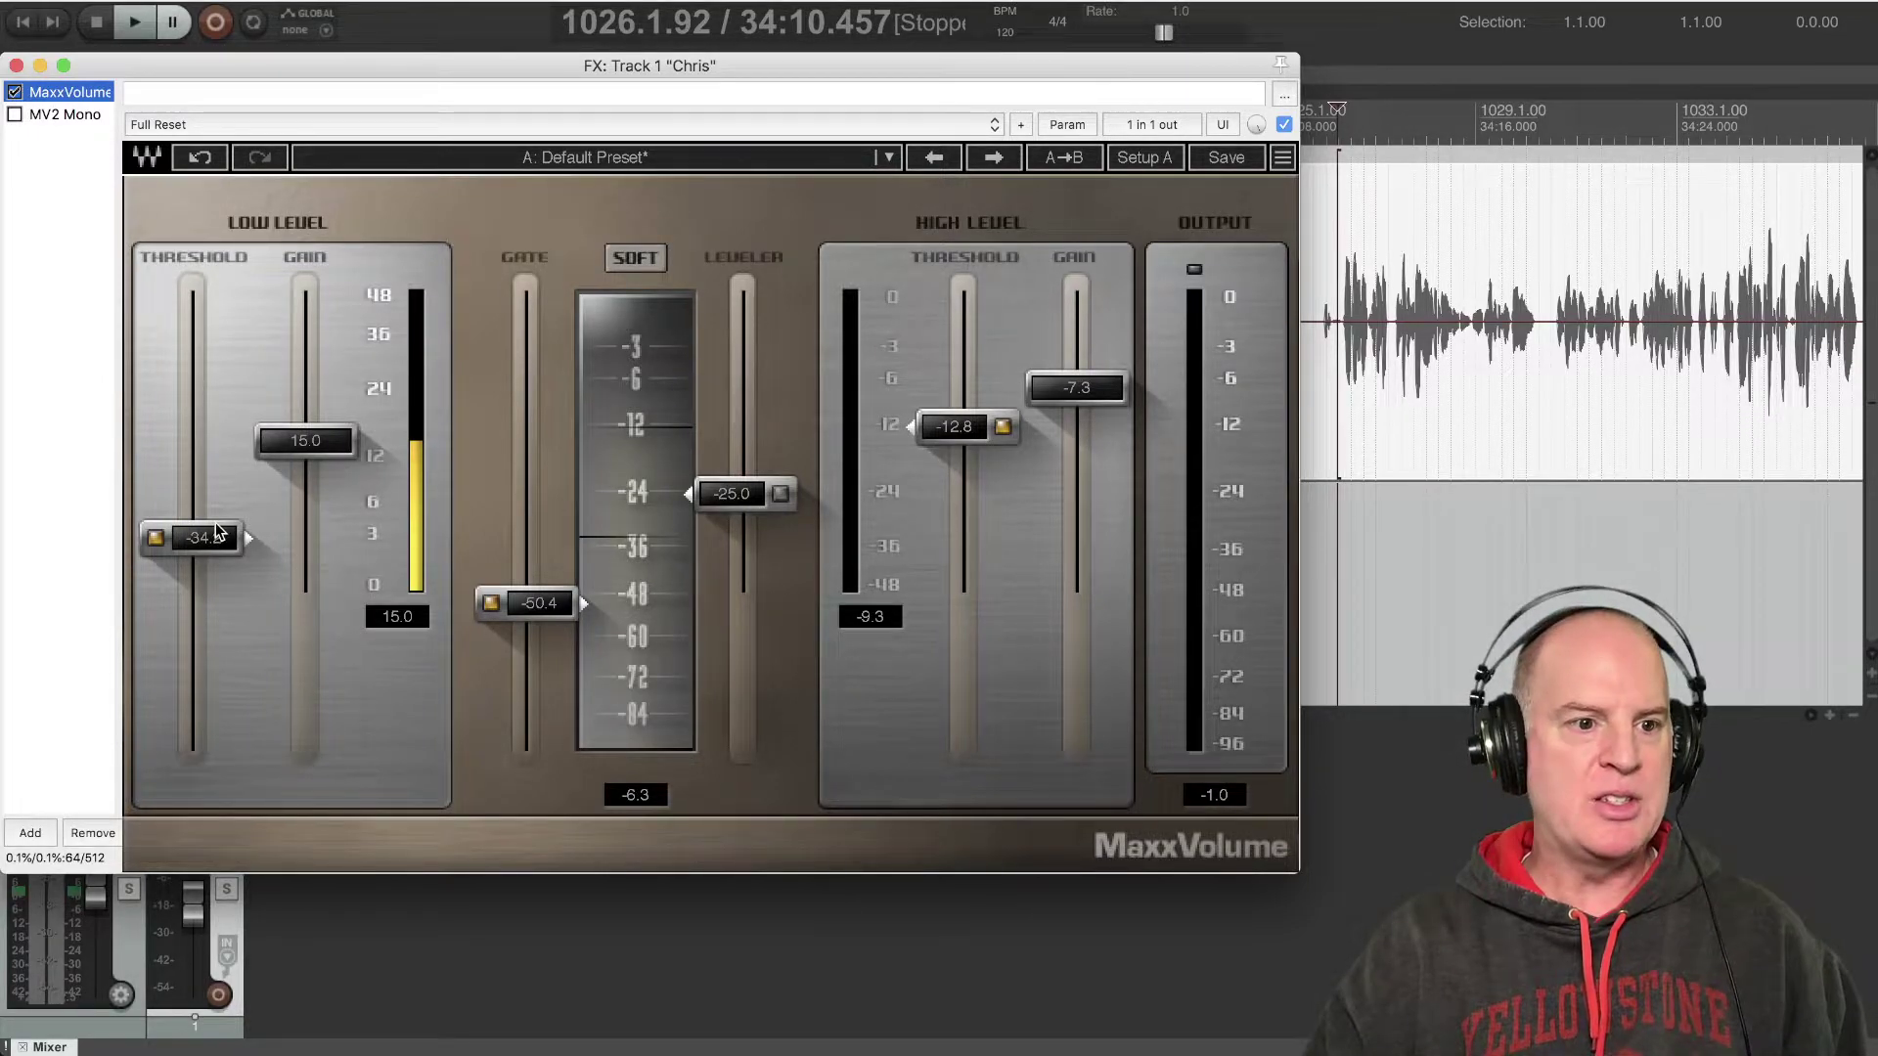
left_click_drag(223, 544, 223, 538)
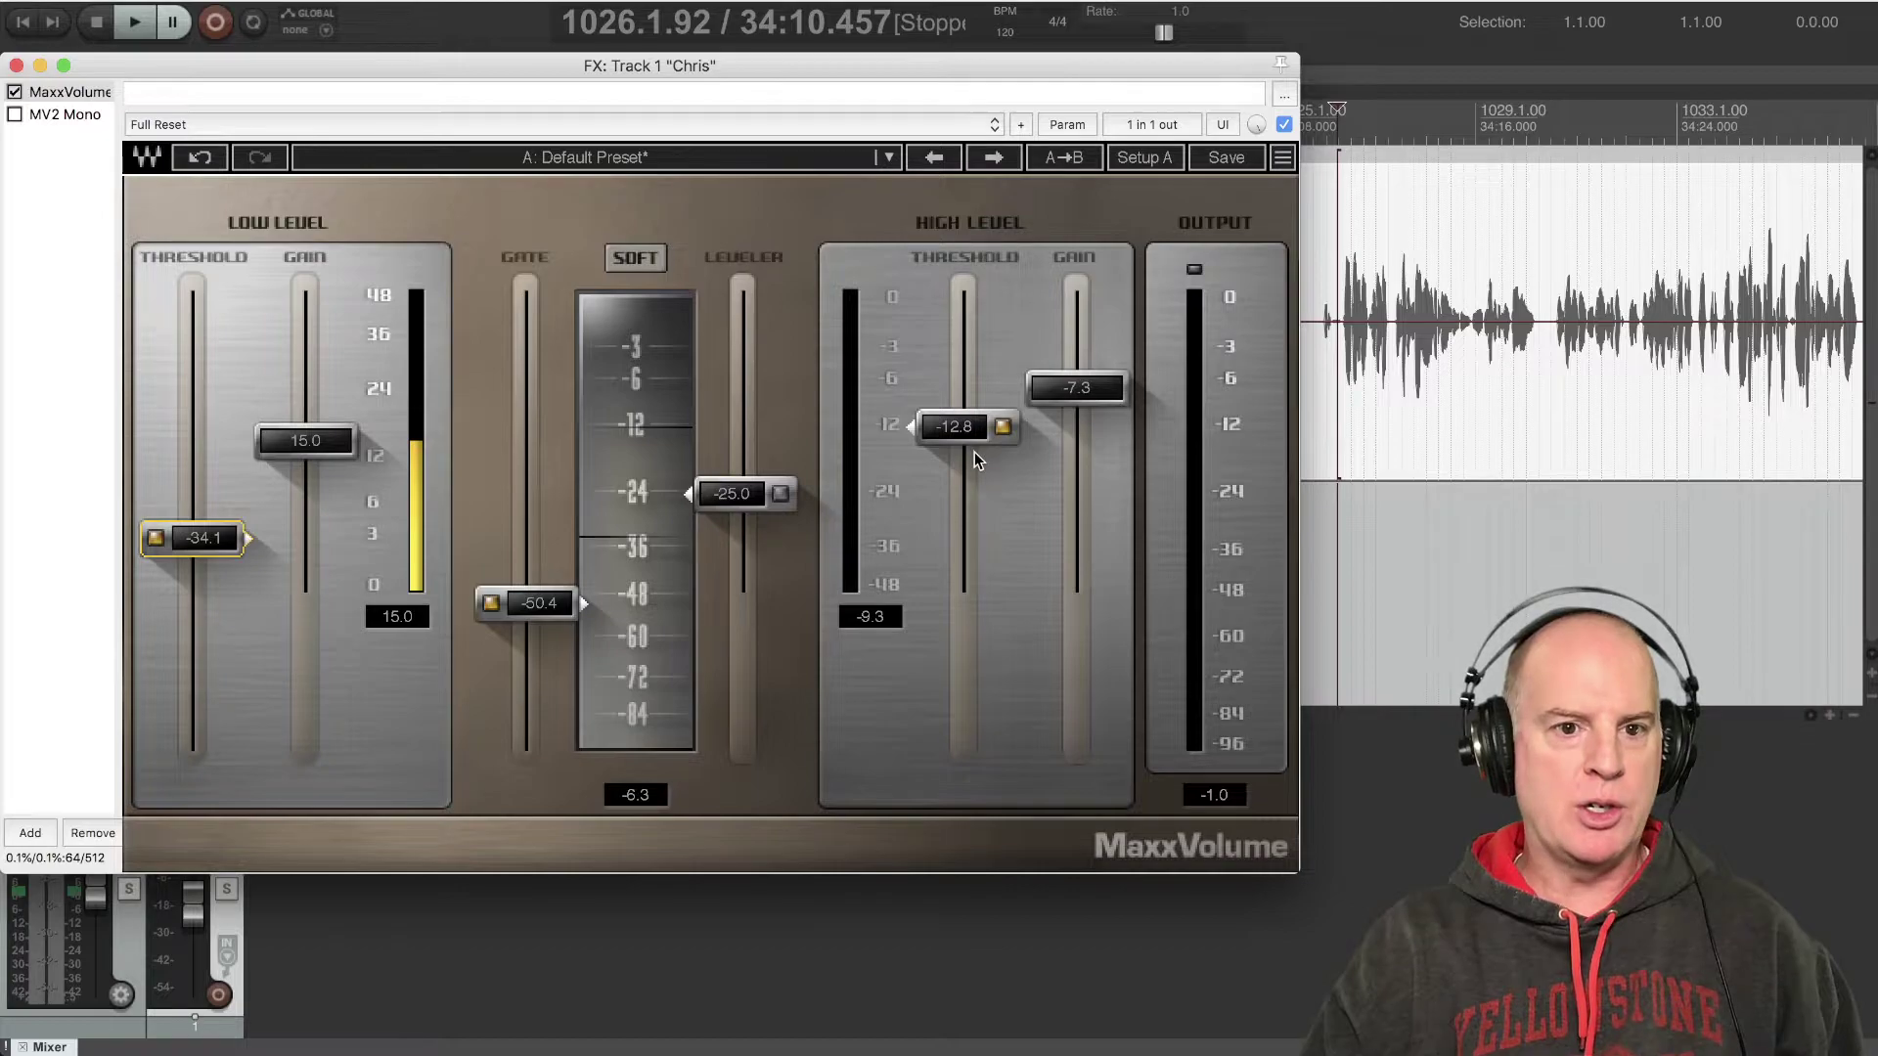
Try the High Level Threshold handle, leave it at -12.8, and lower the gate to -50.8
left_click(988, 430)
mouse_move(978, 427)
left_mouse_down()
mouse_move(978, 291)
mouse_move(970, 460)
left_mouse_up()
left_click(999, 296)
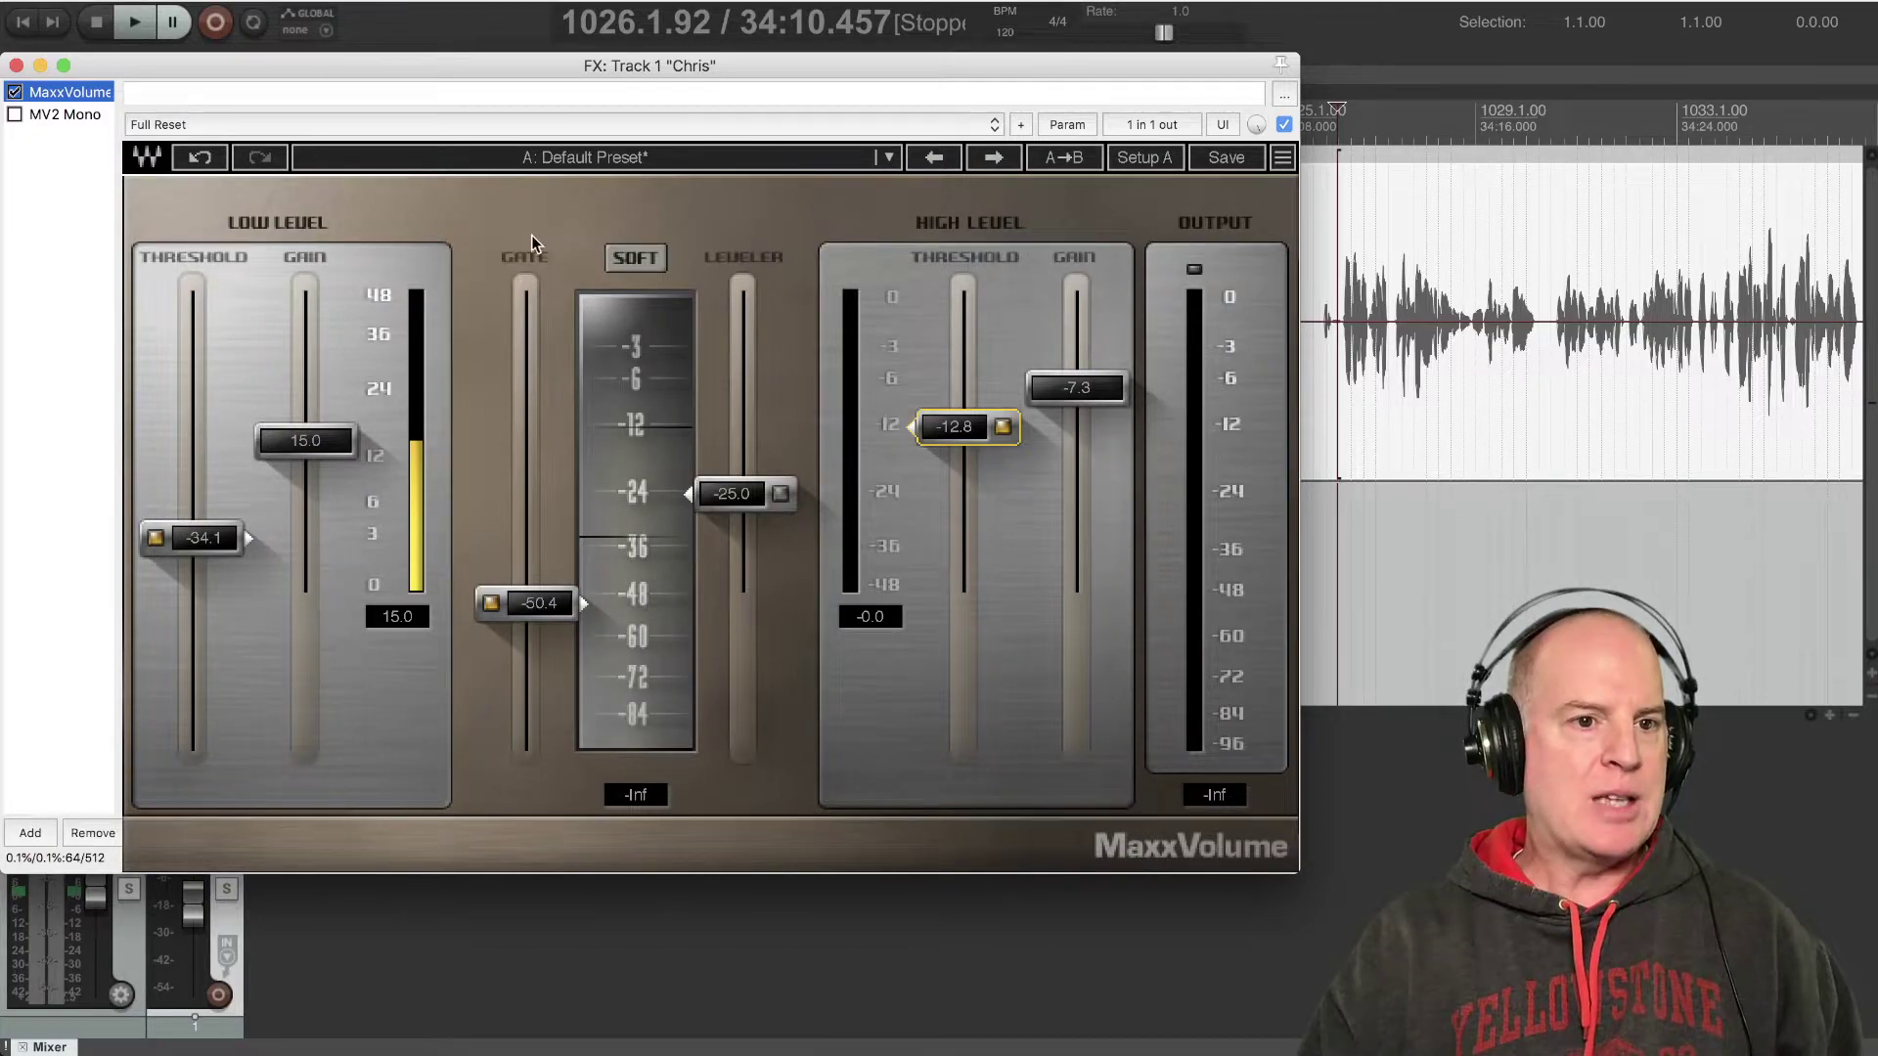
mouse_move(539, 604)
left_mouse_down()
mouse_move(540, 490)
mouse_move(540, 602)
left_mouse_up()
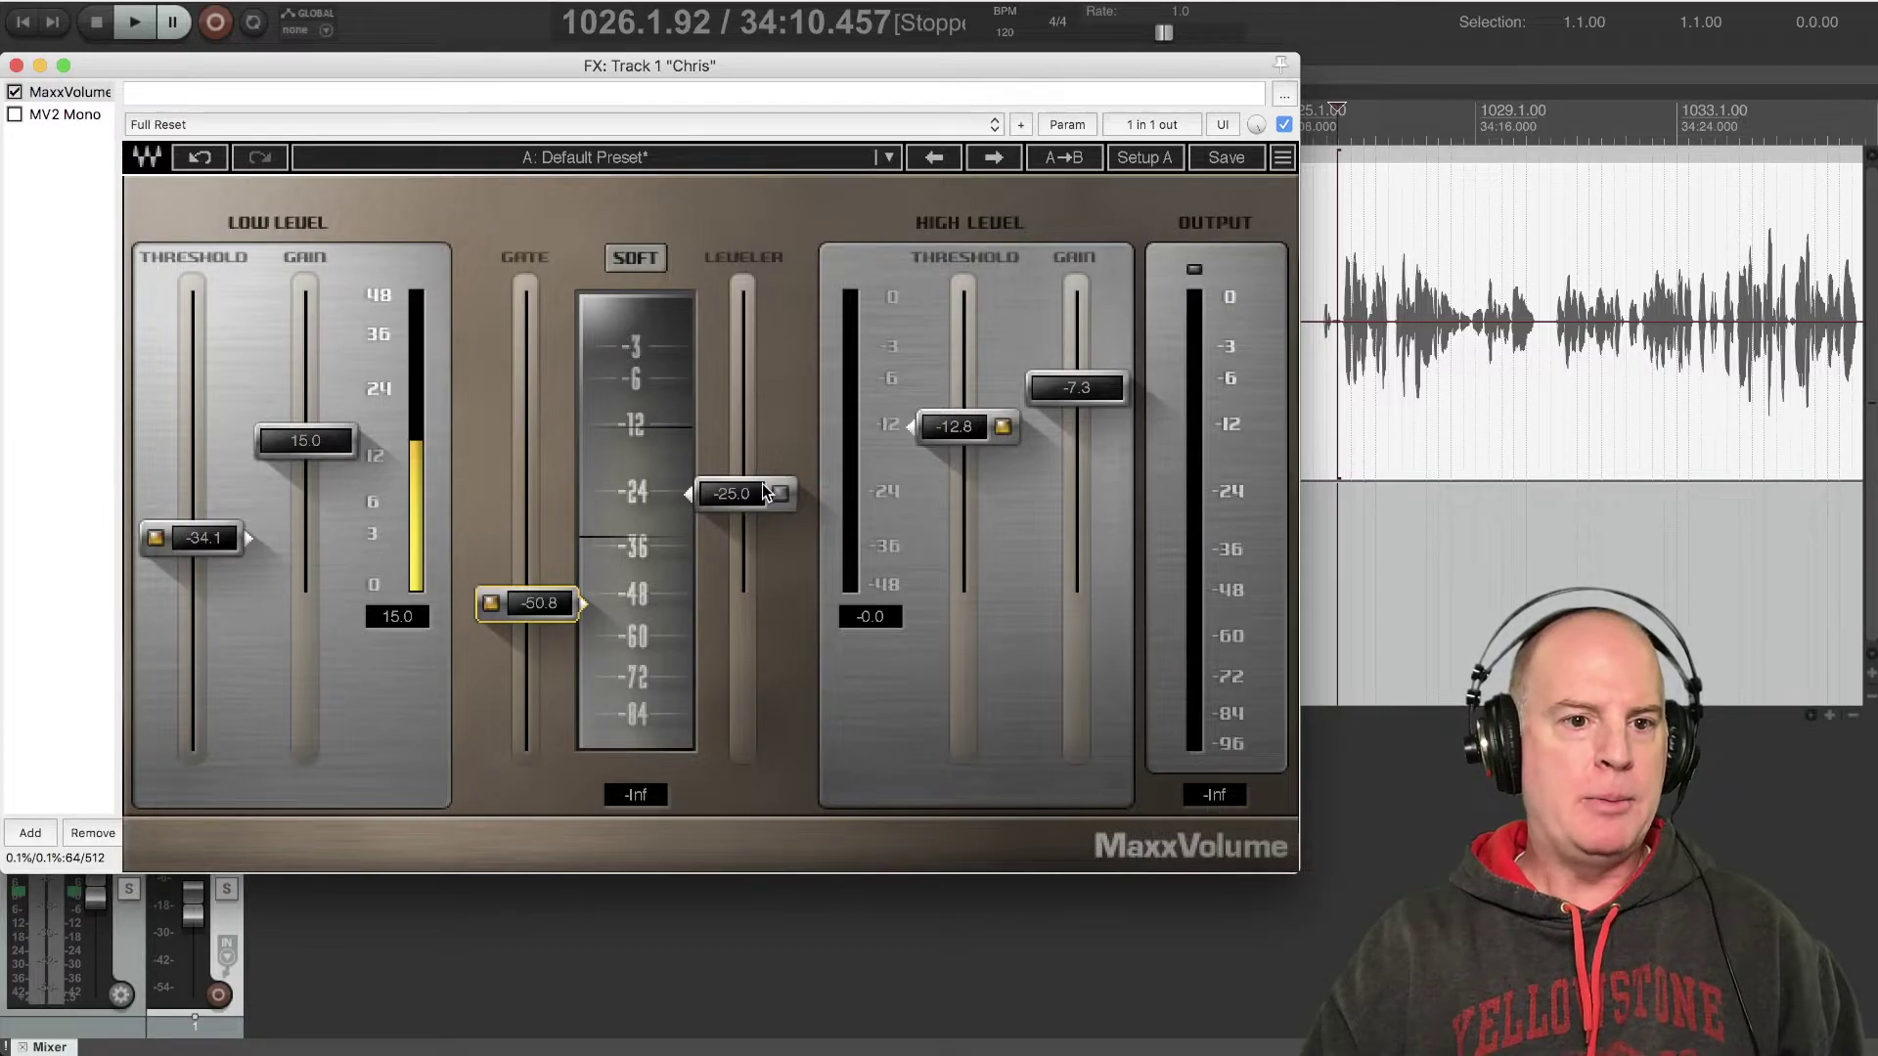
left_click_drag(754, 495, 749, 503)
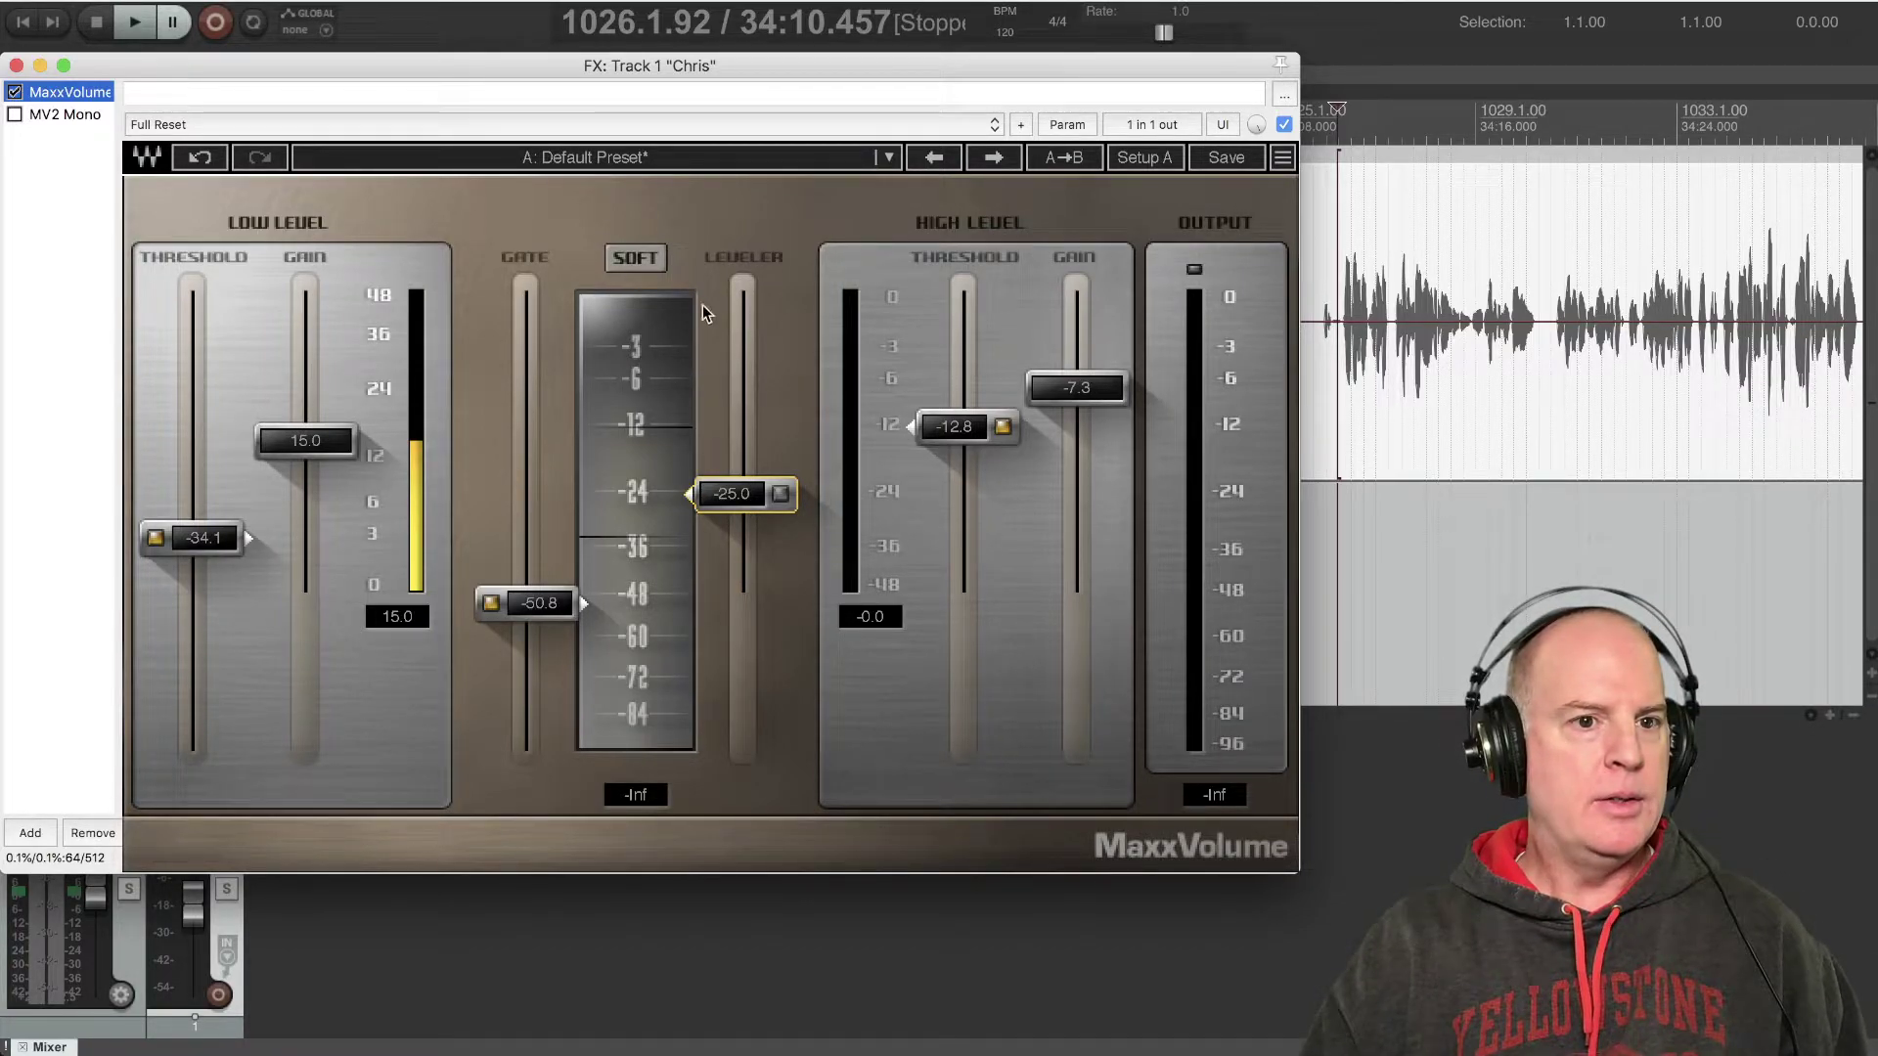
left_click(648, 262)
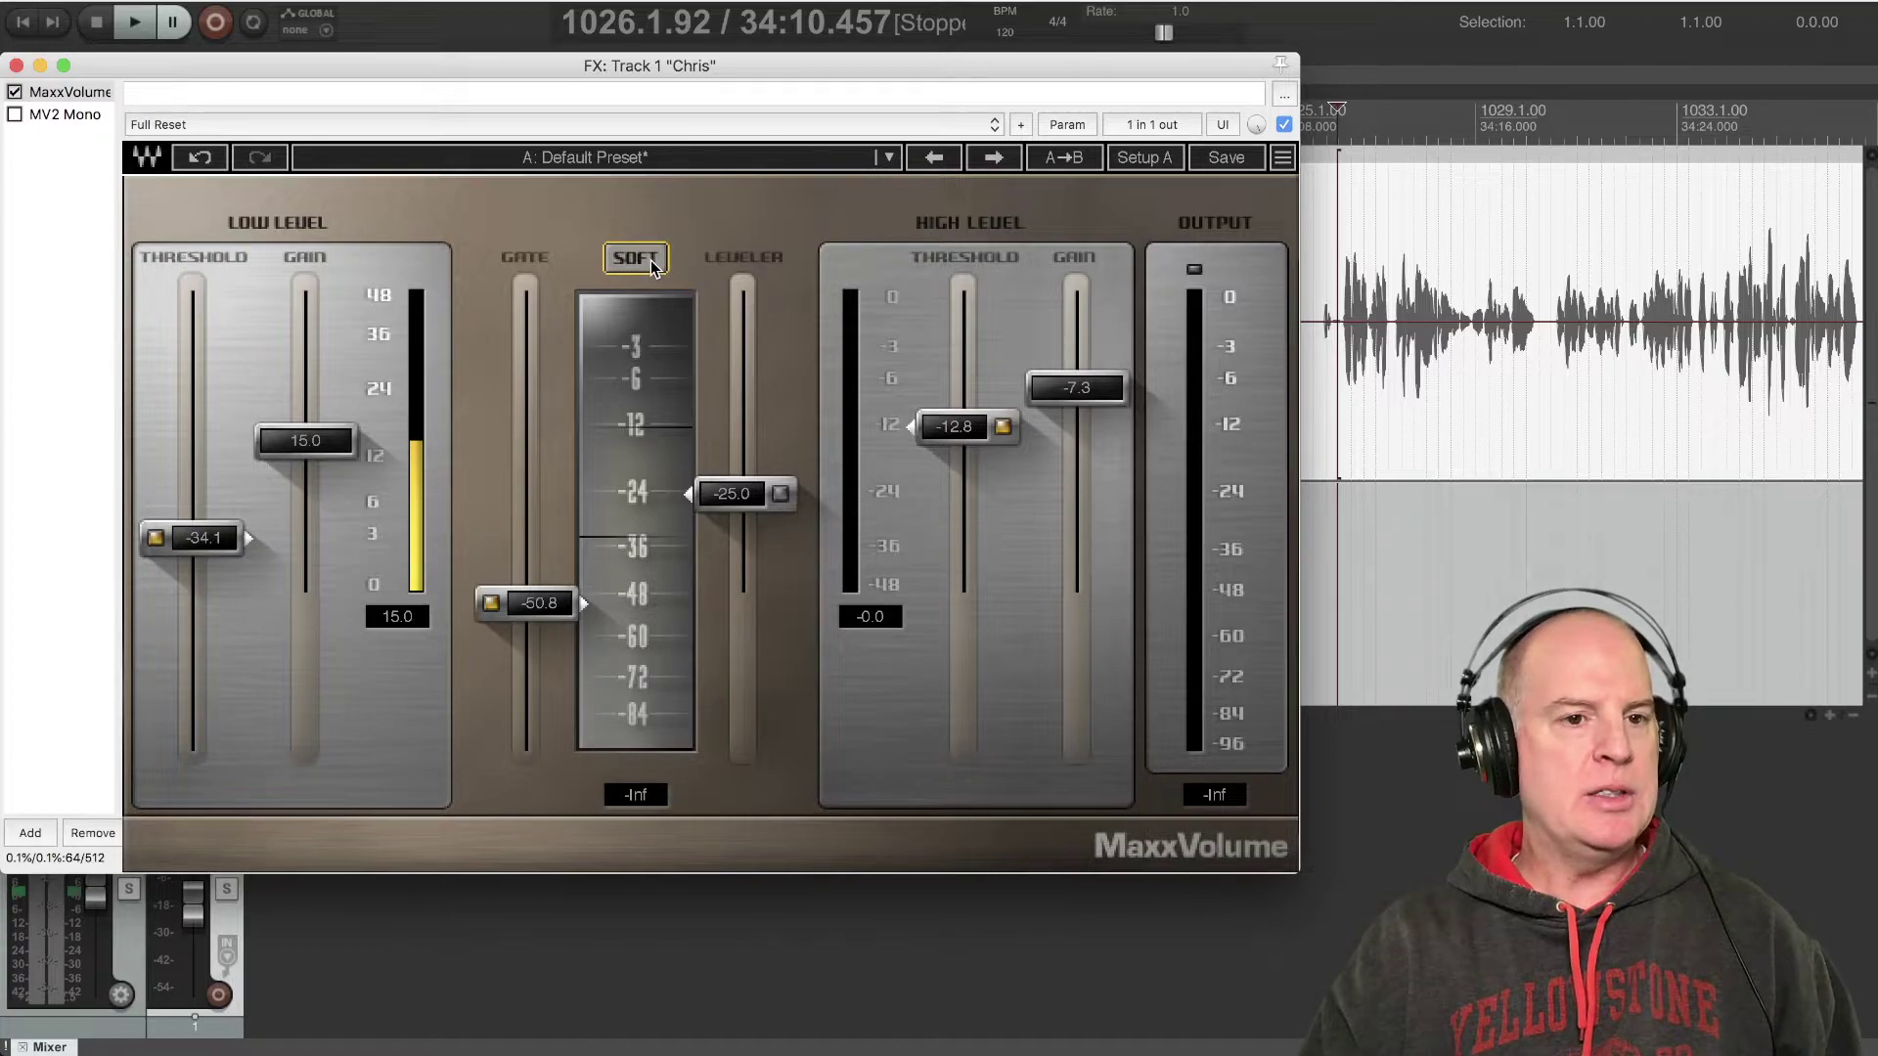
left_click(650, 261)
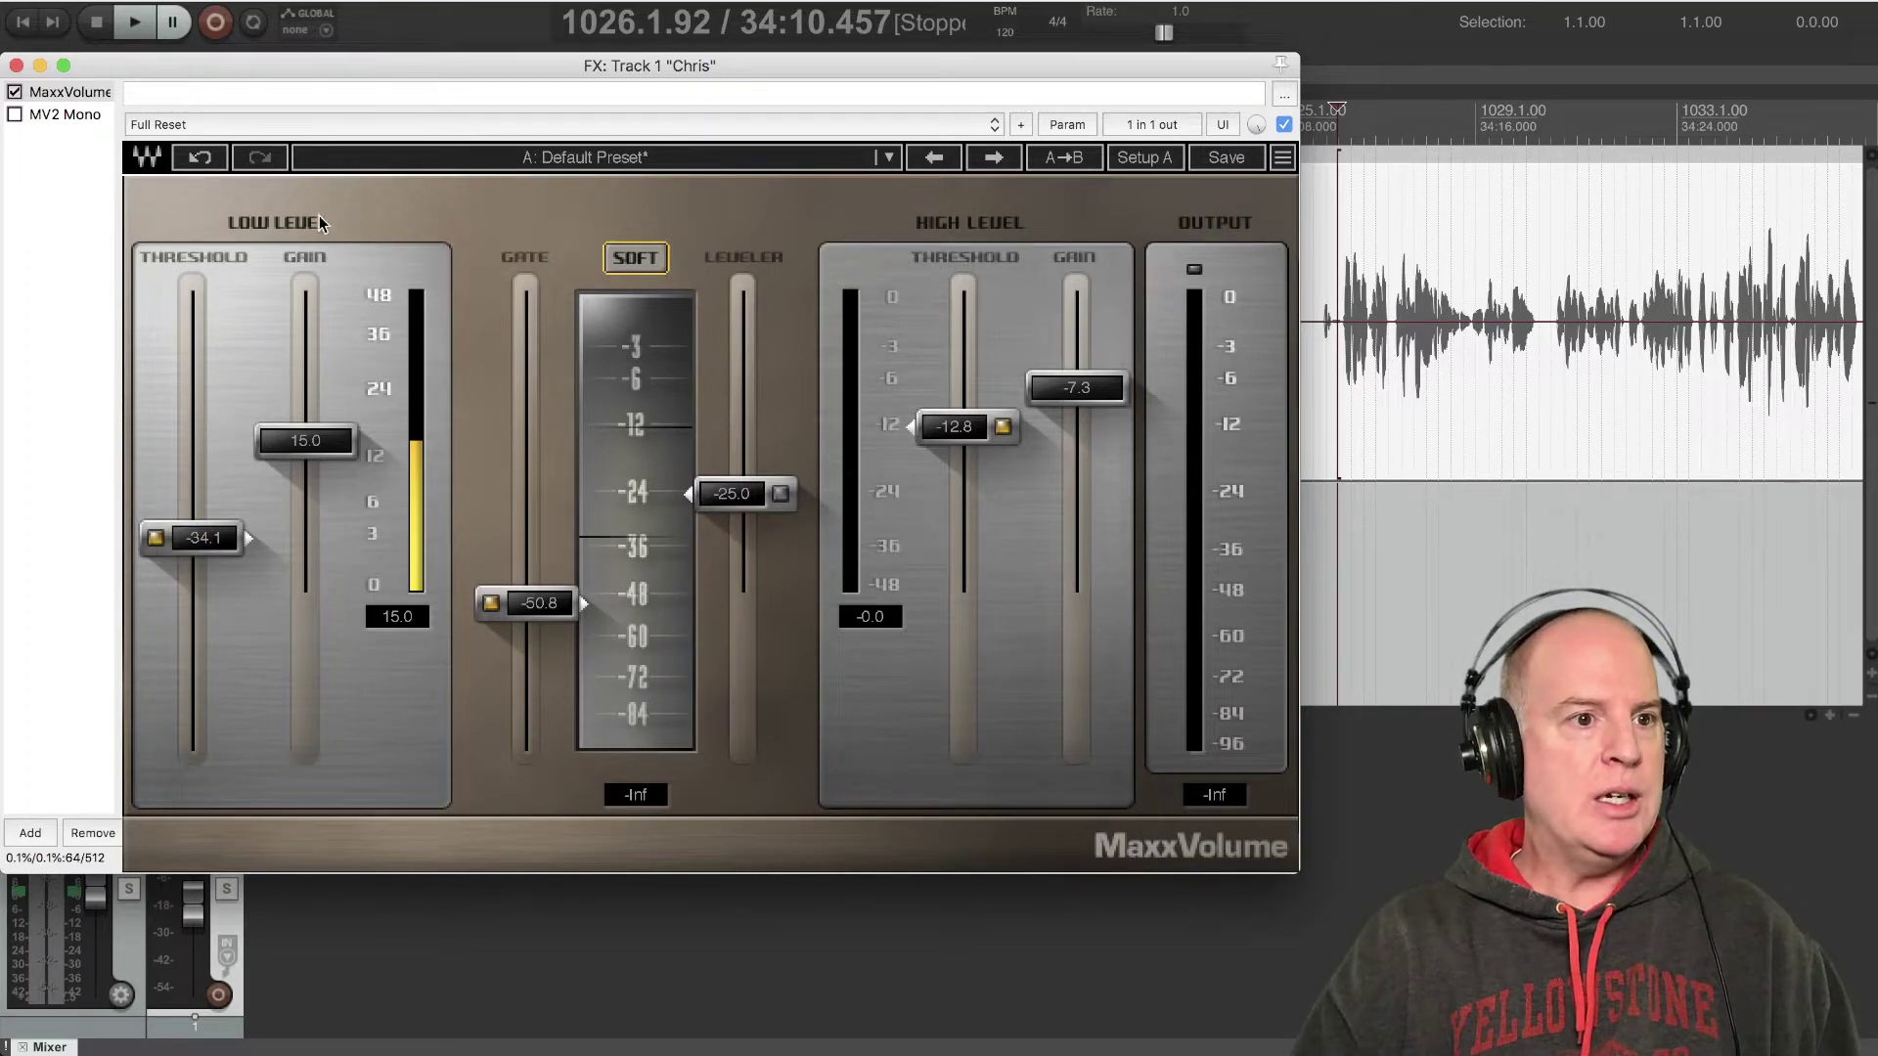
Bypass MaxxVolume and play the voice passage without it, then stop playback
left_click(14, 91)
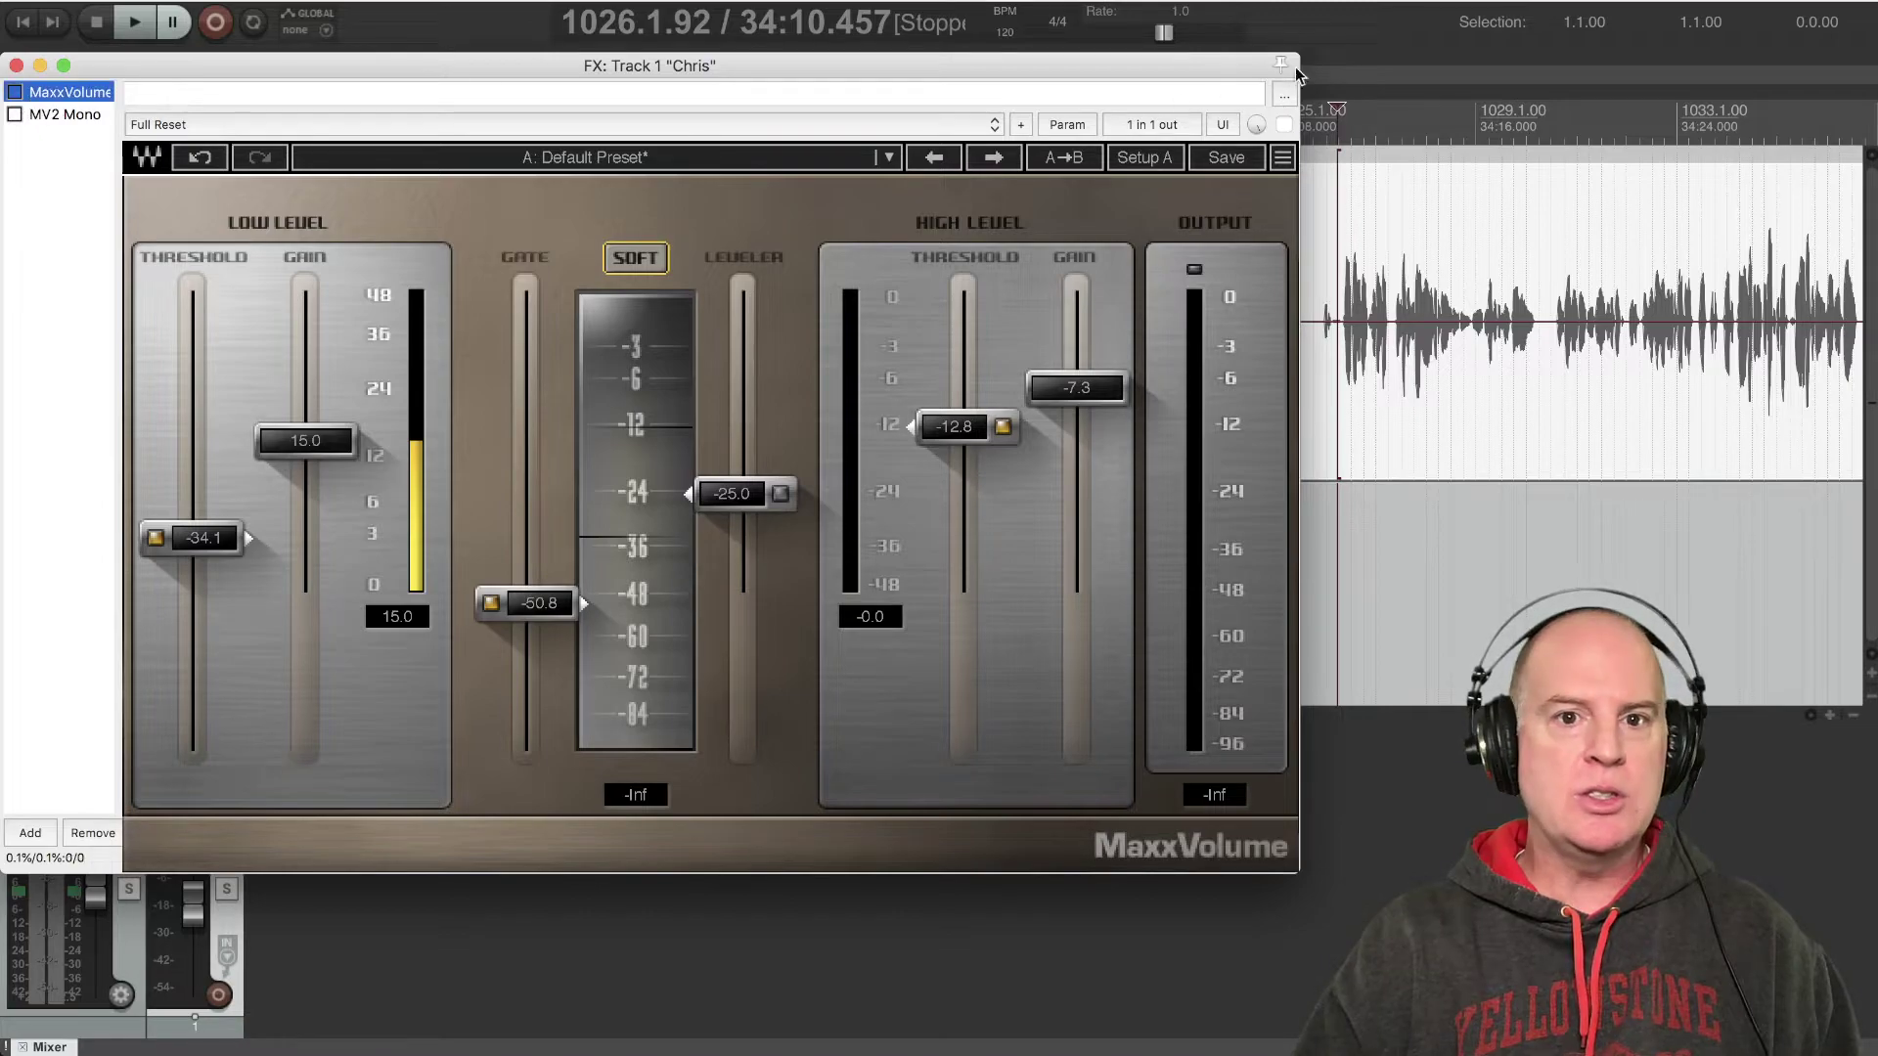
left_click(1338, 110)
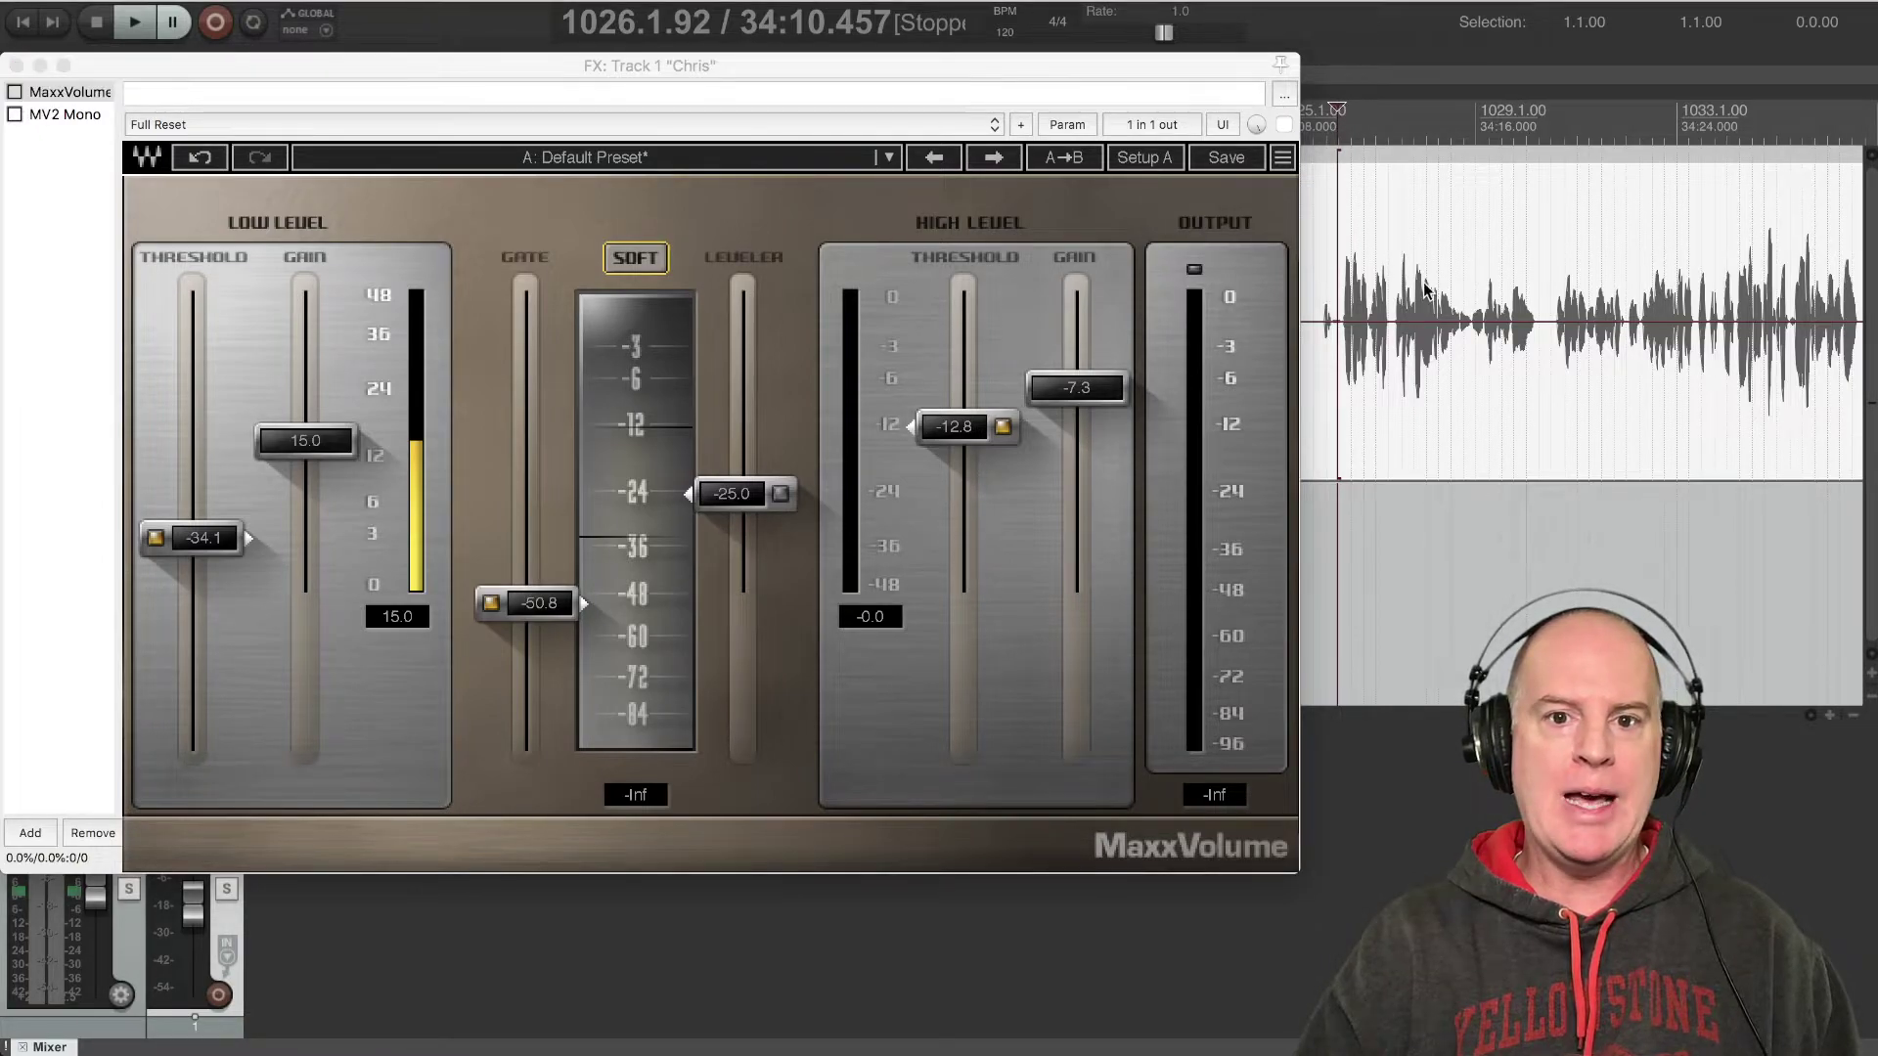
key("space")
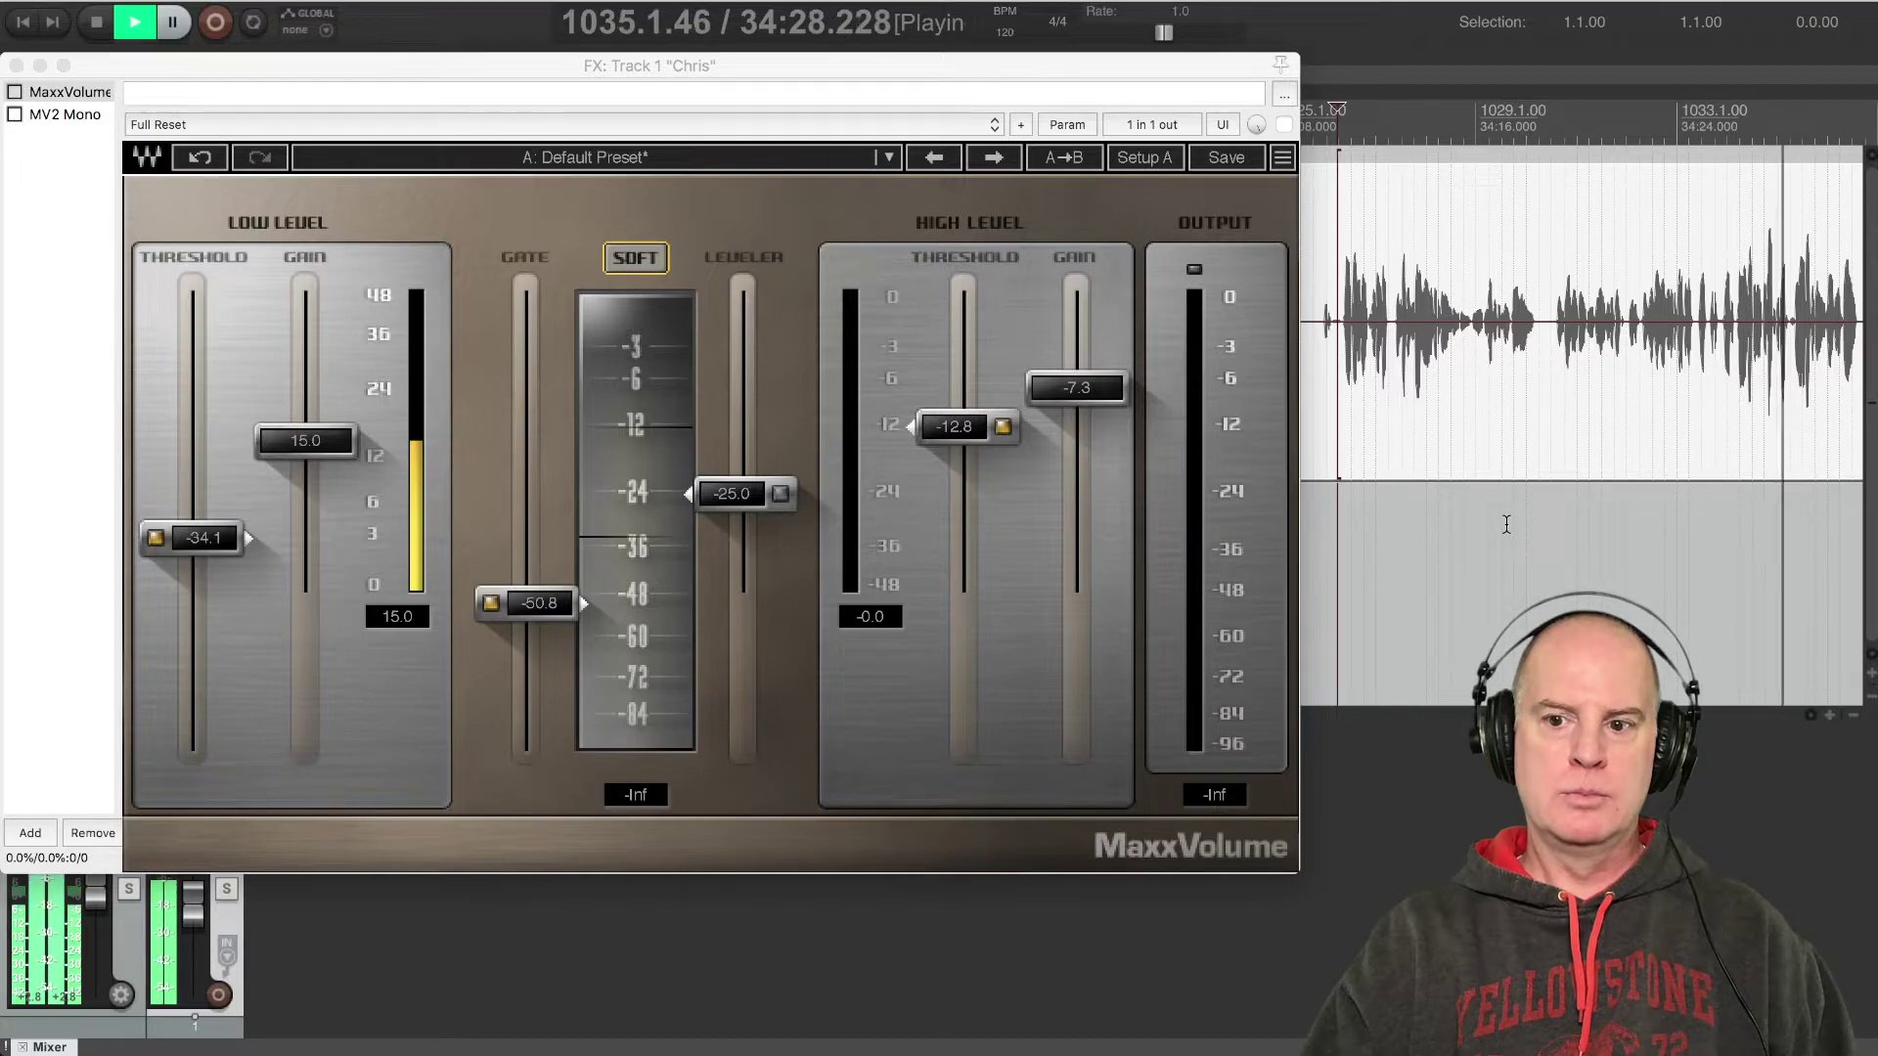
key("space")
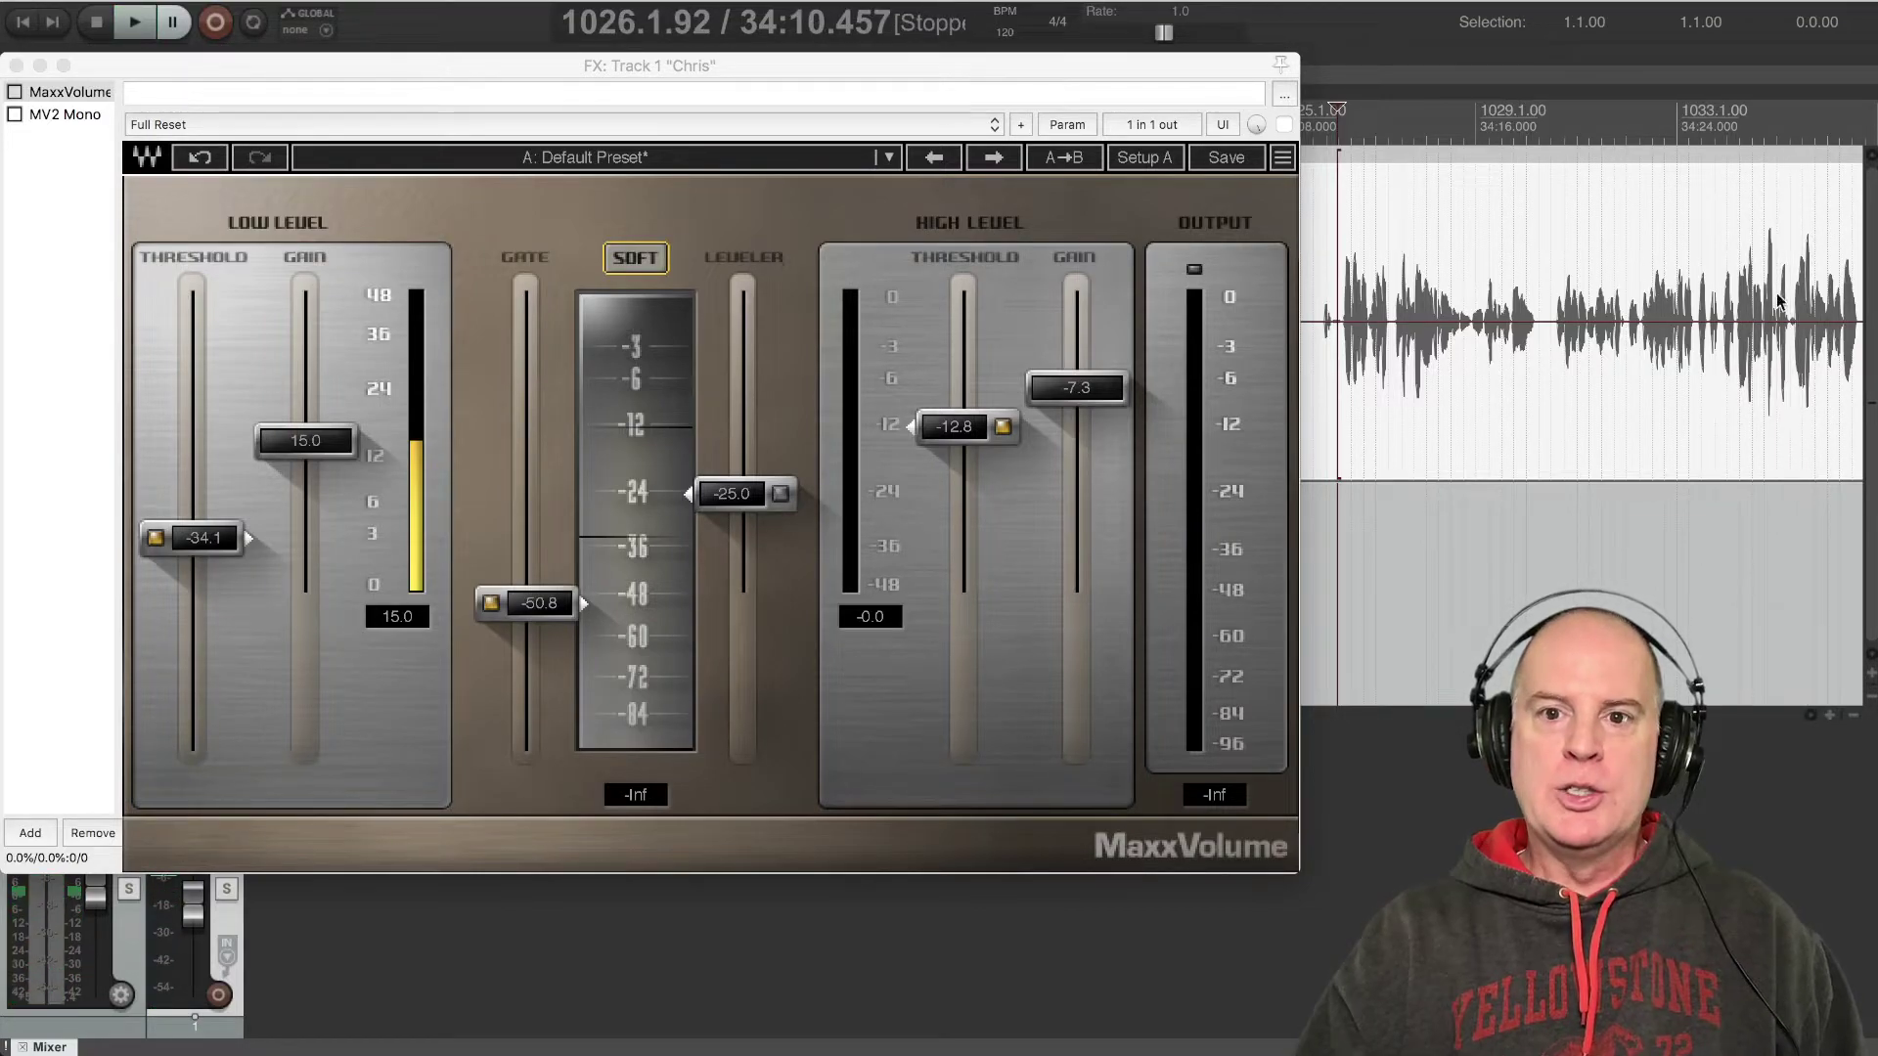
Clear the ruler selection, re-enable MaxxVolume on Track 1, and return the edit position to the passage start
left_click(1776, 301)
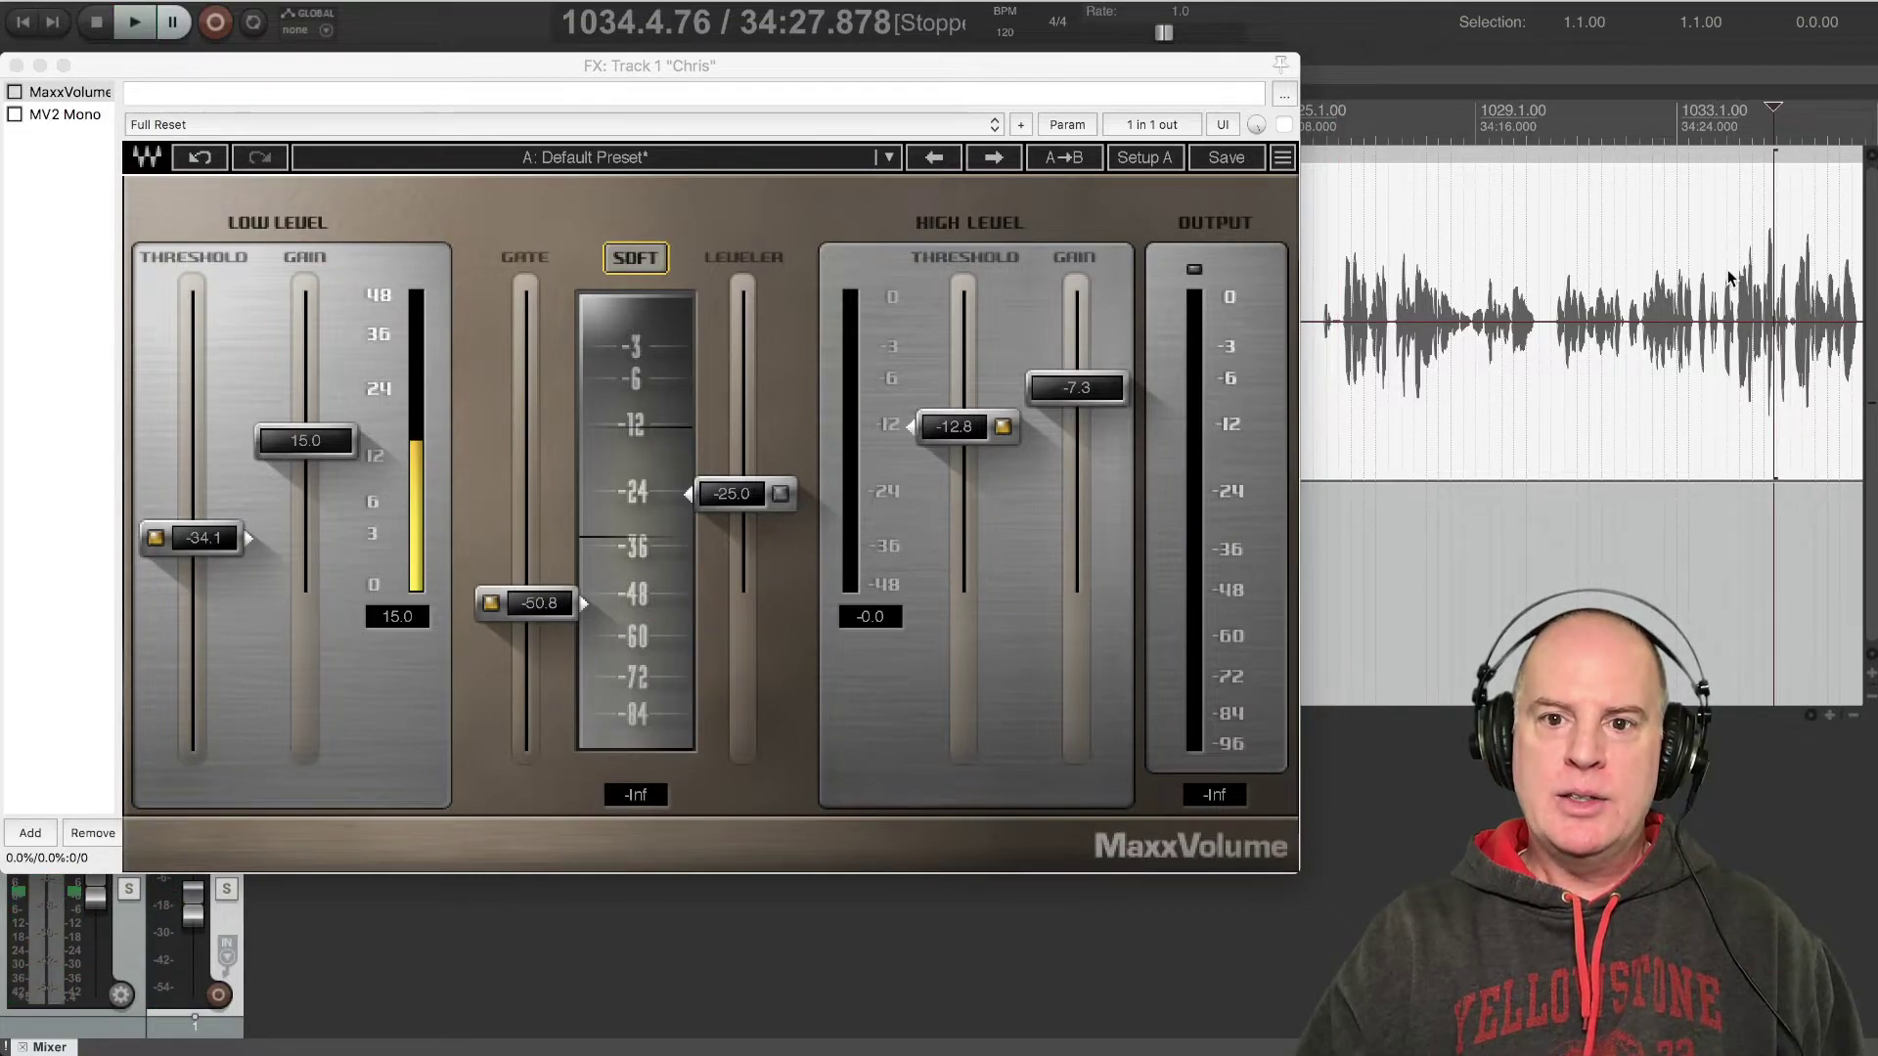
left_click_drag(1709, 111, 1813, 129)
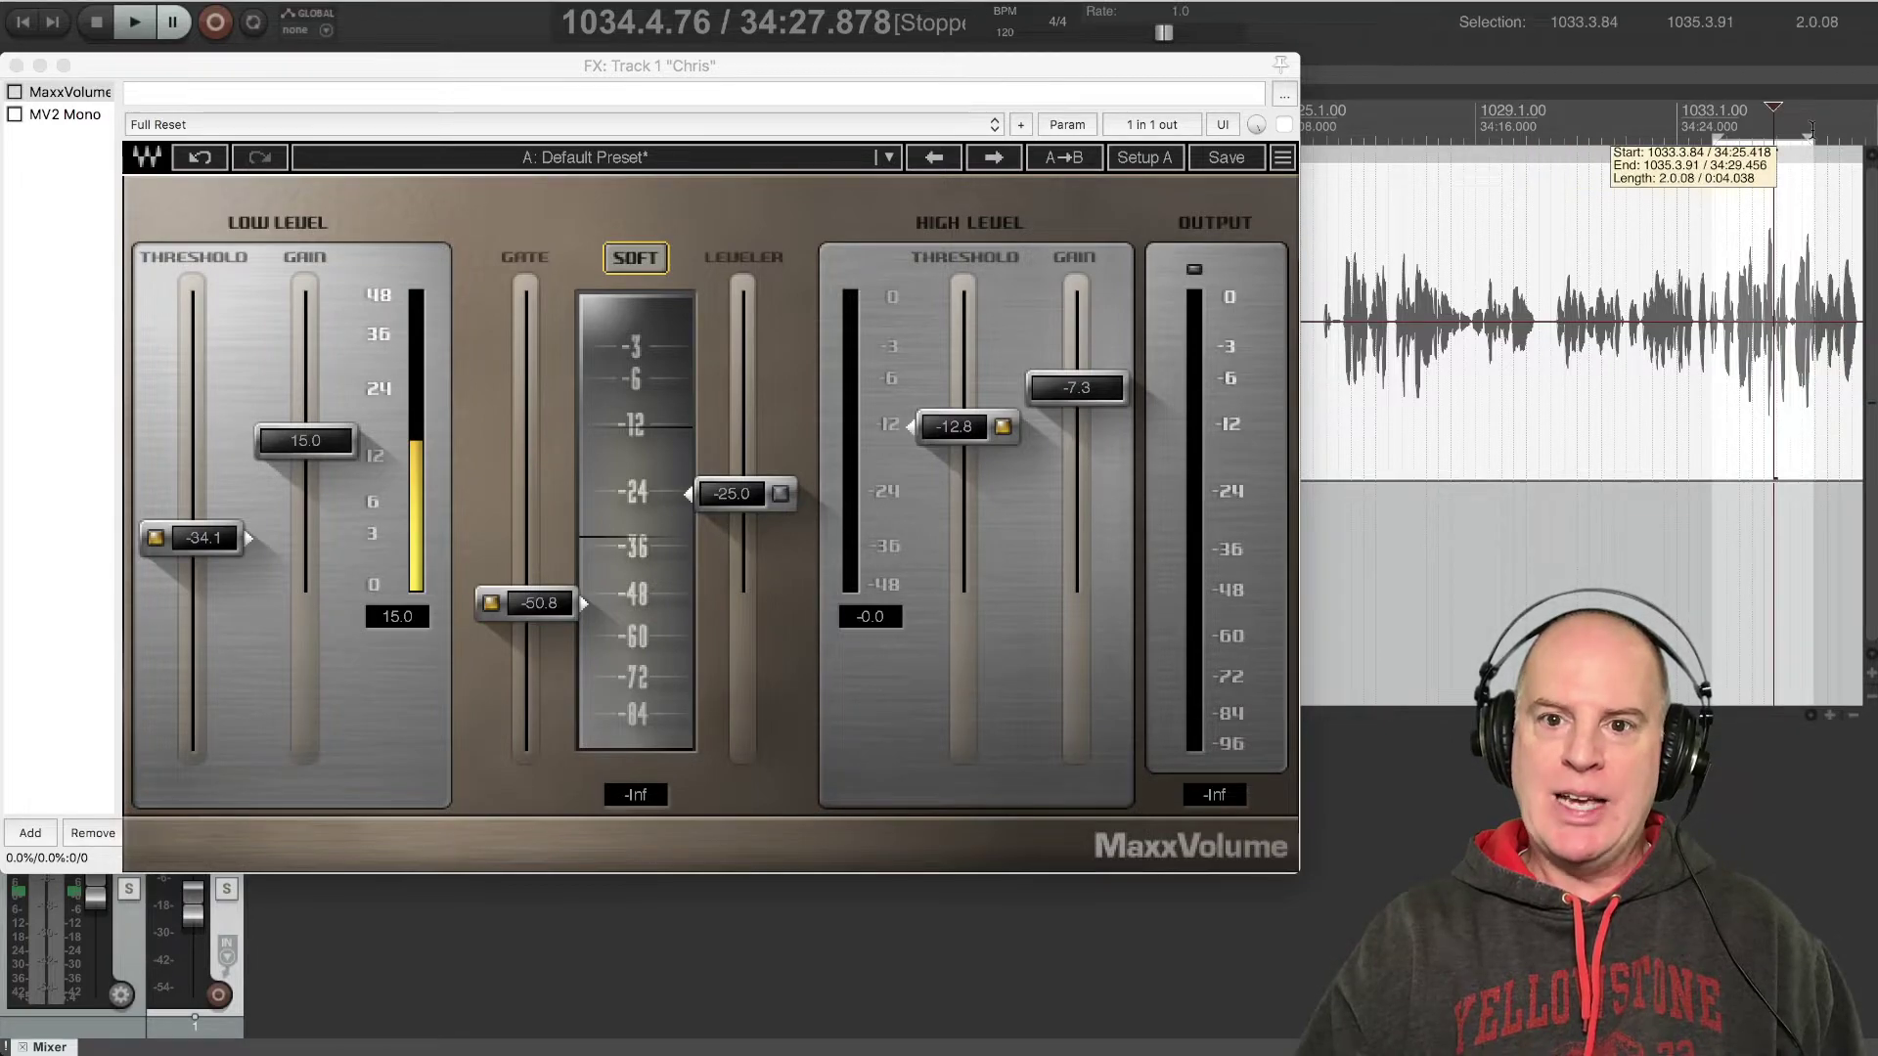
right_click(1792, 144)
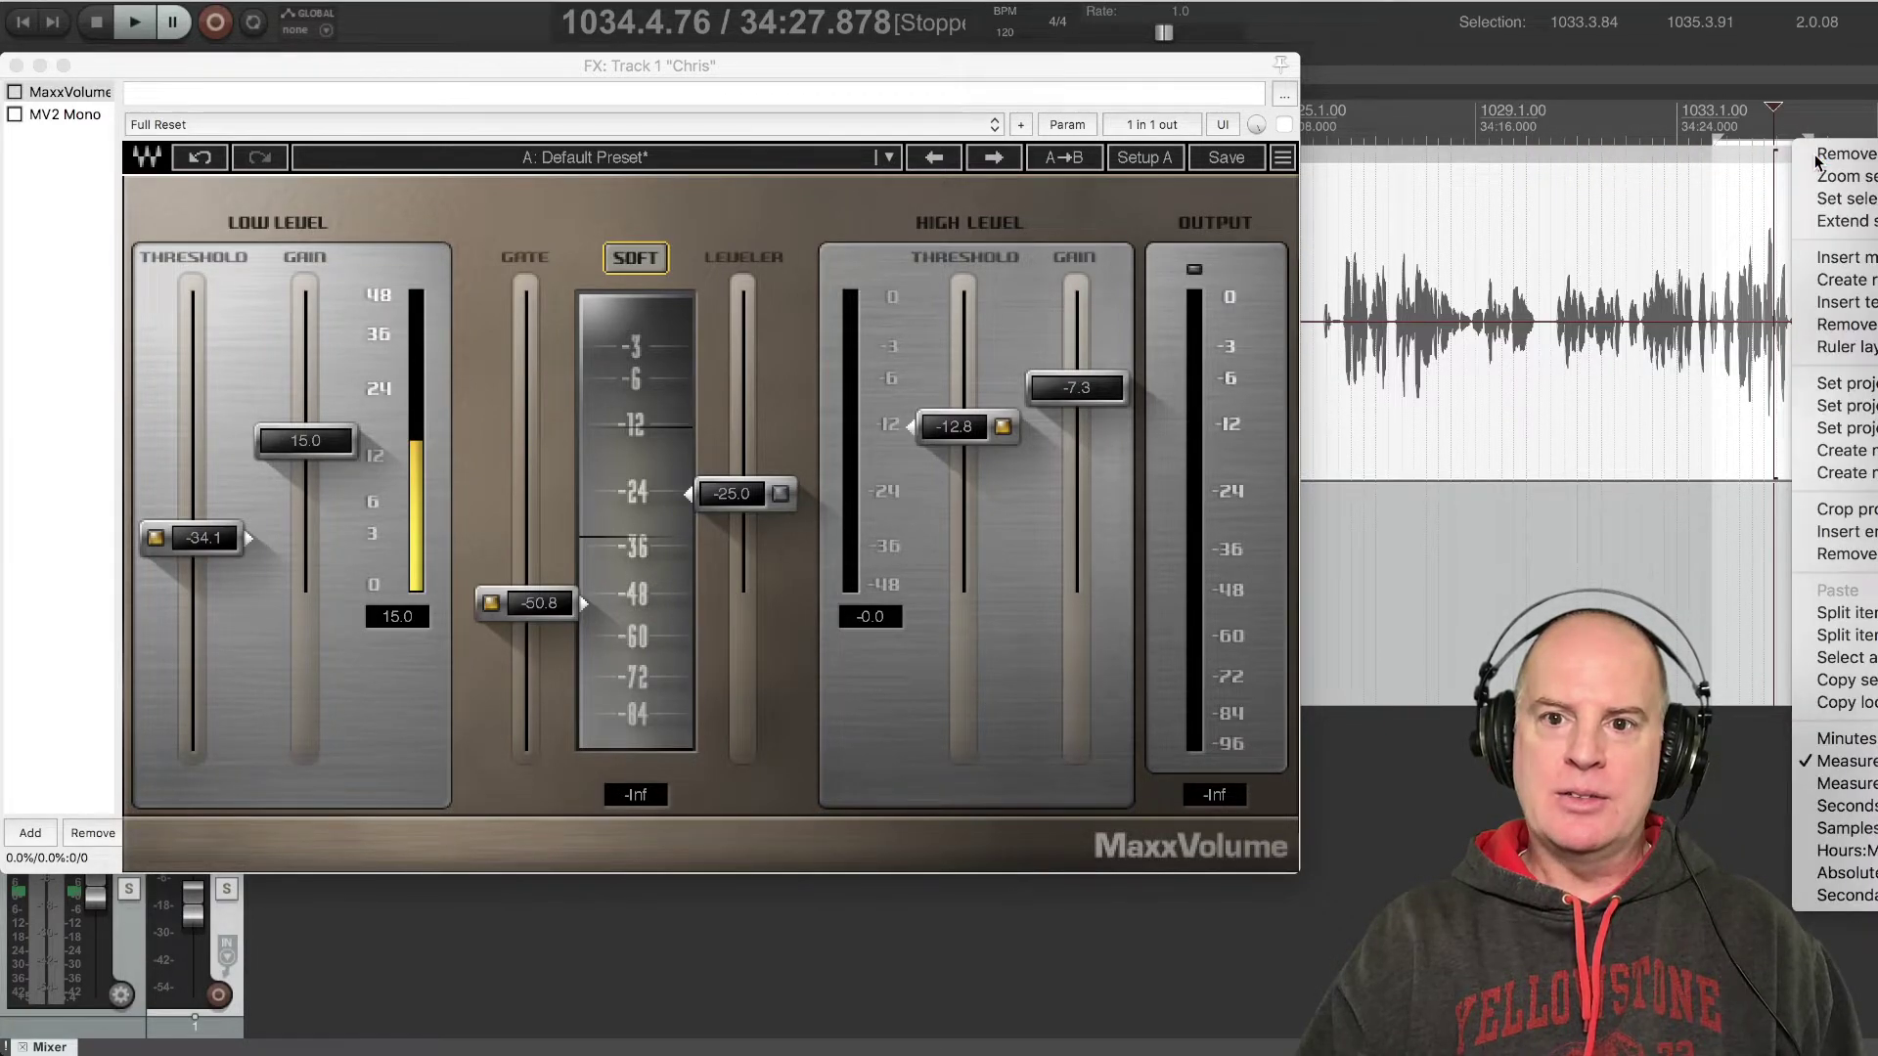
left_click(1833, 154)
left_click(15, 93)
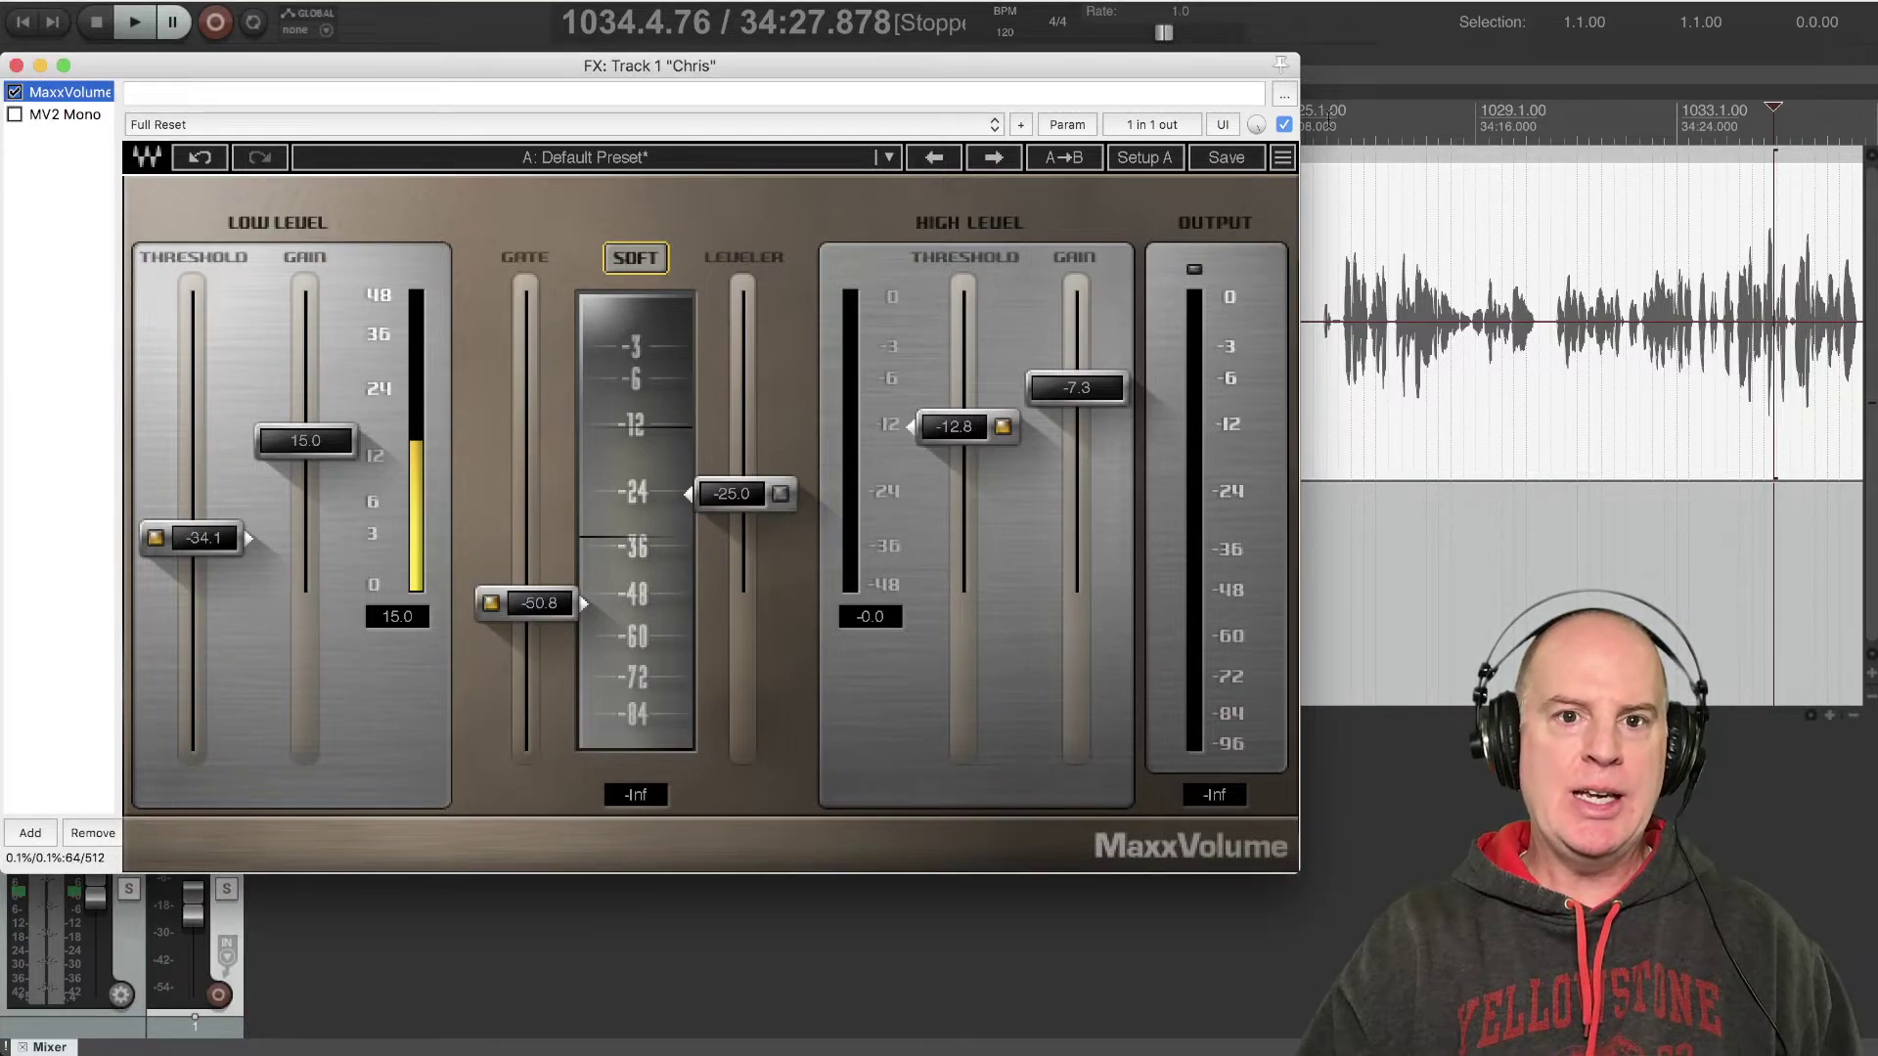
left_click(1328, 111)
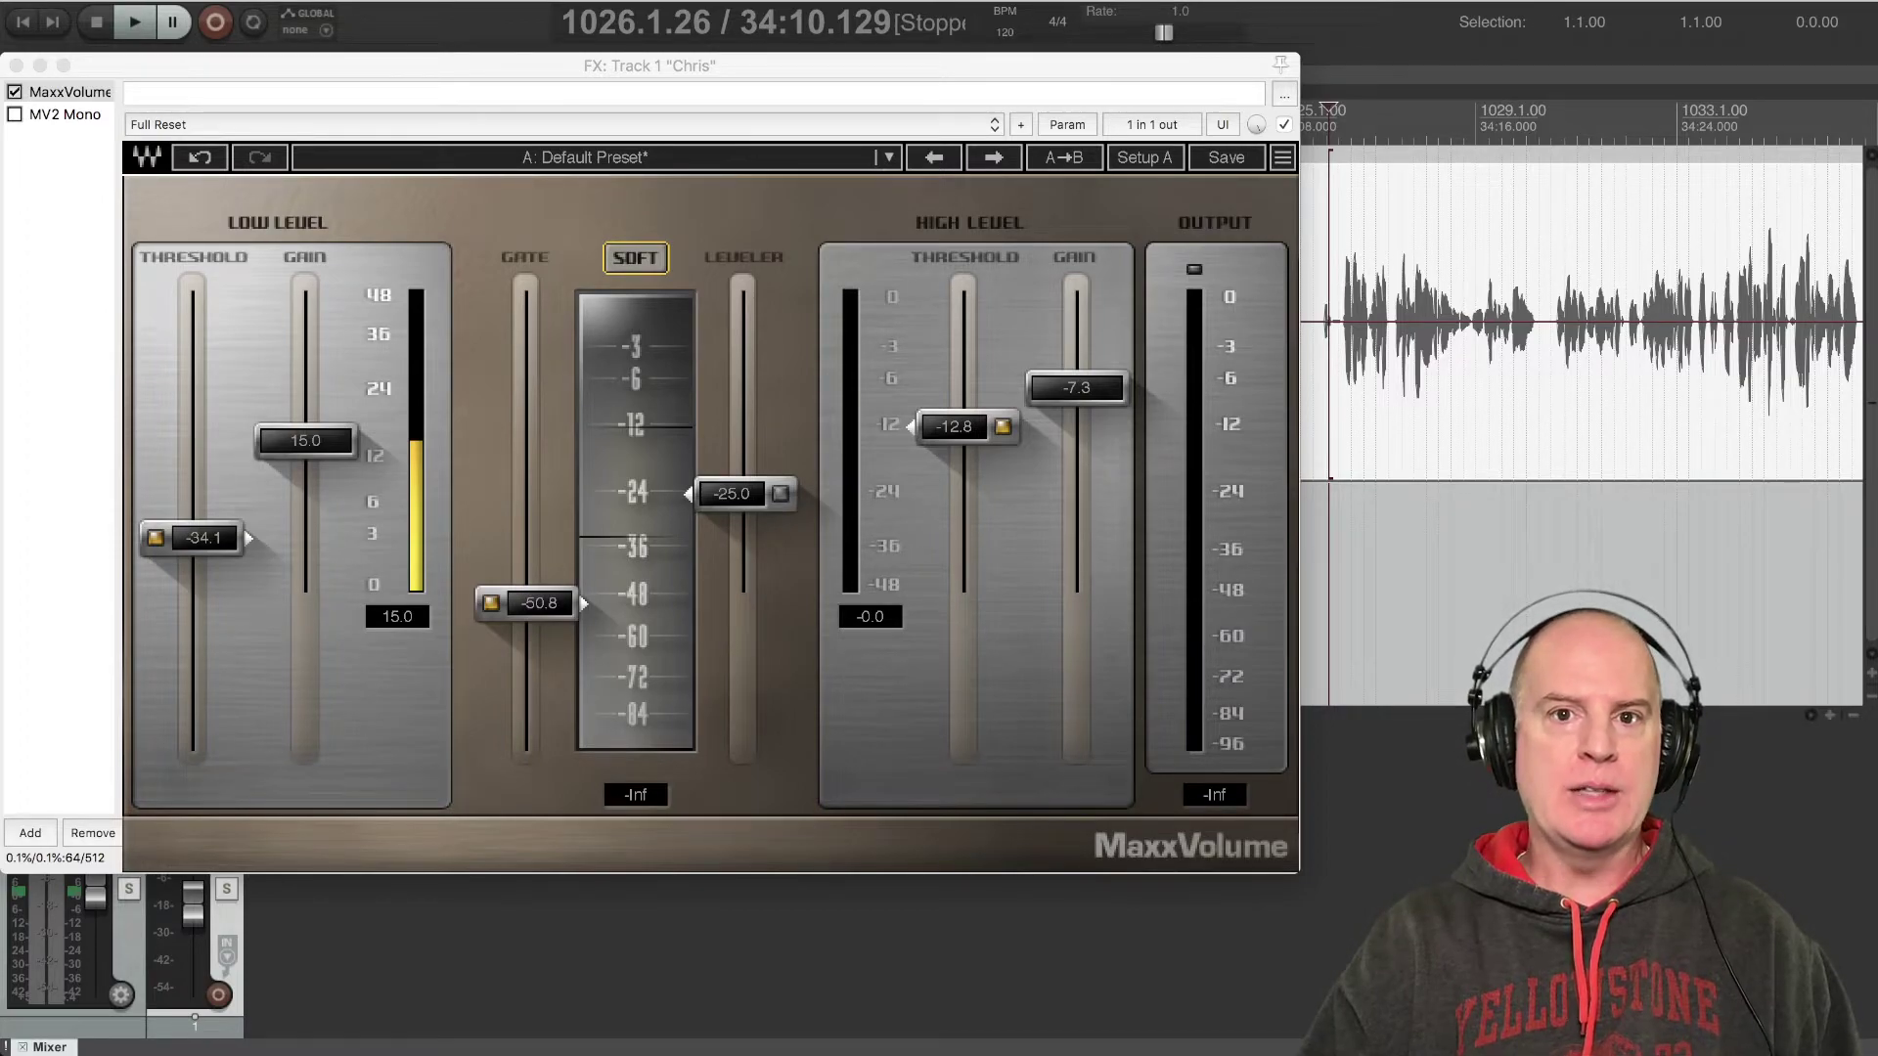
key("space")
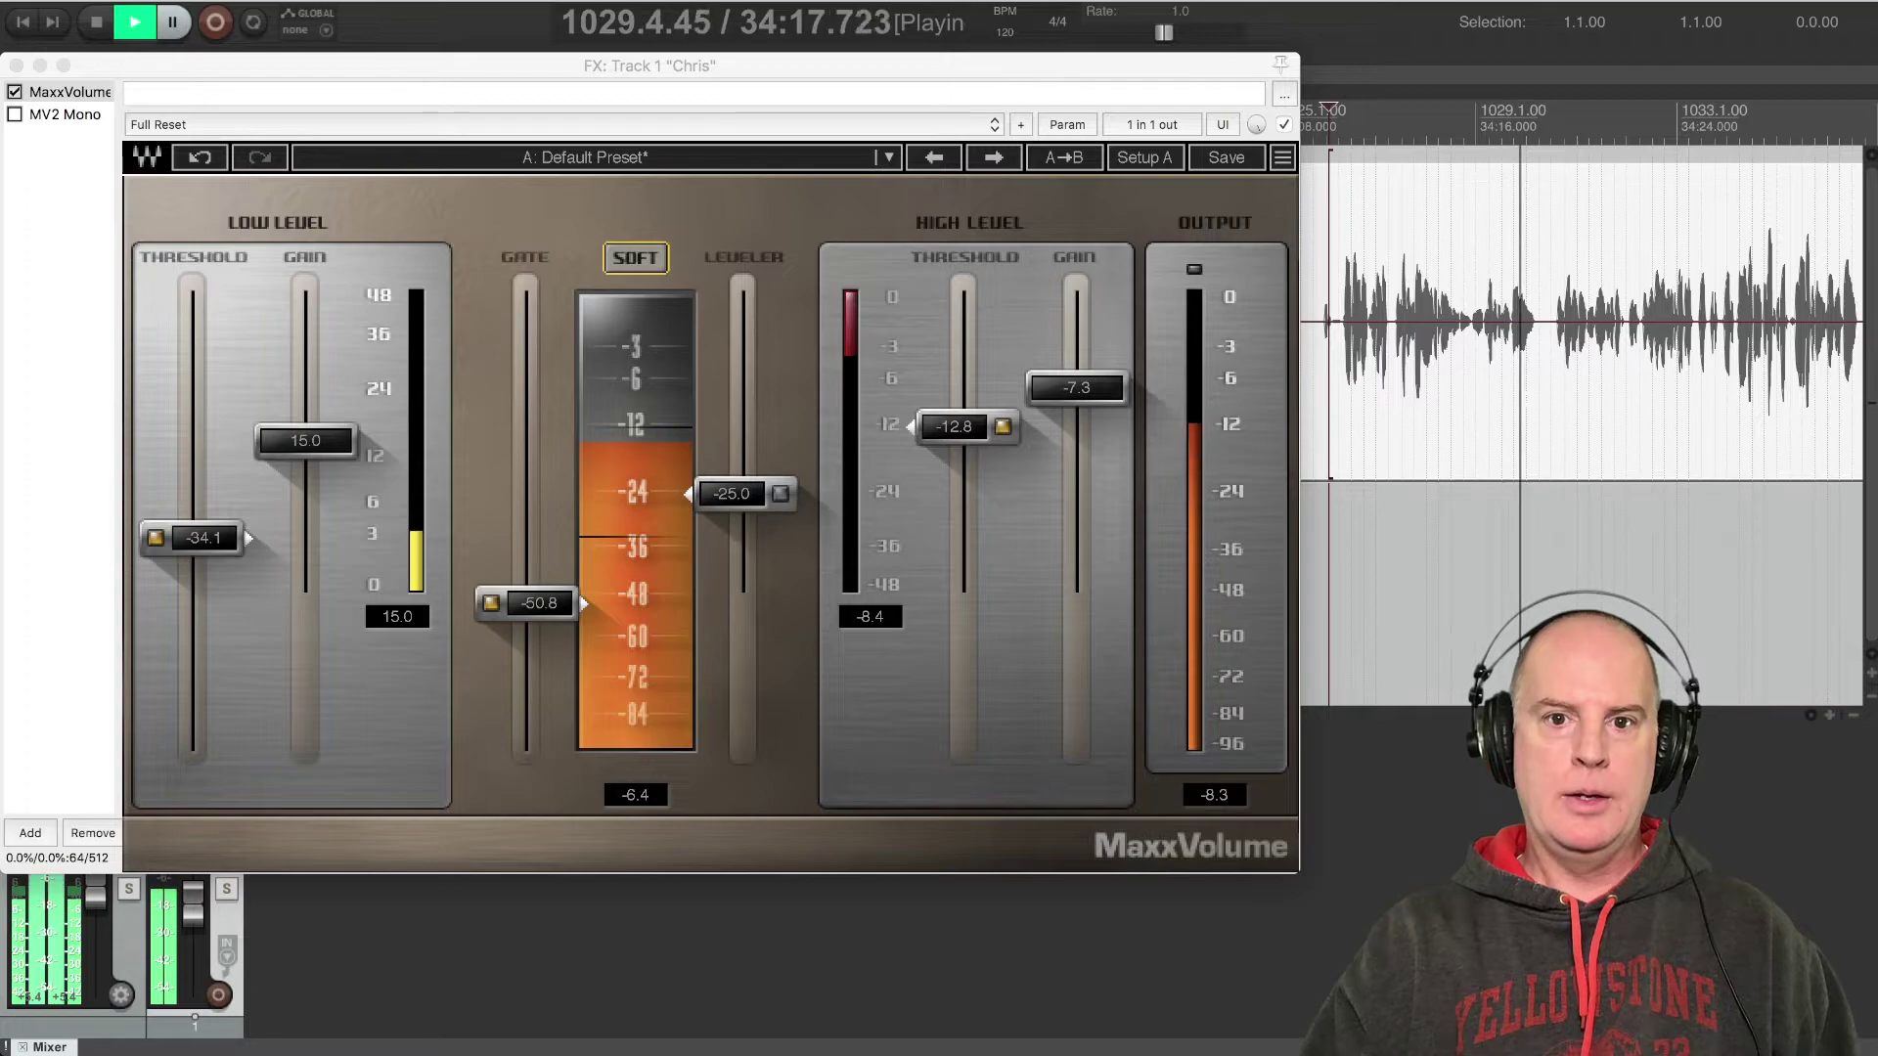
key("space")
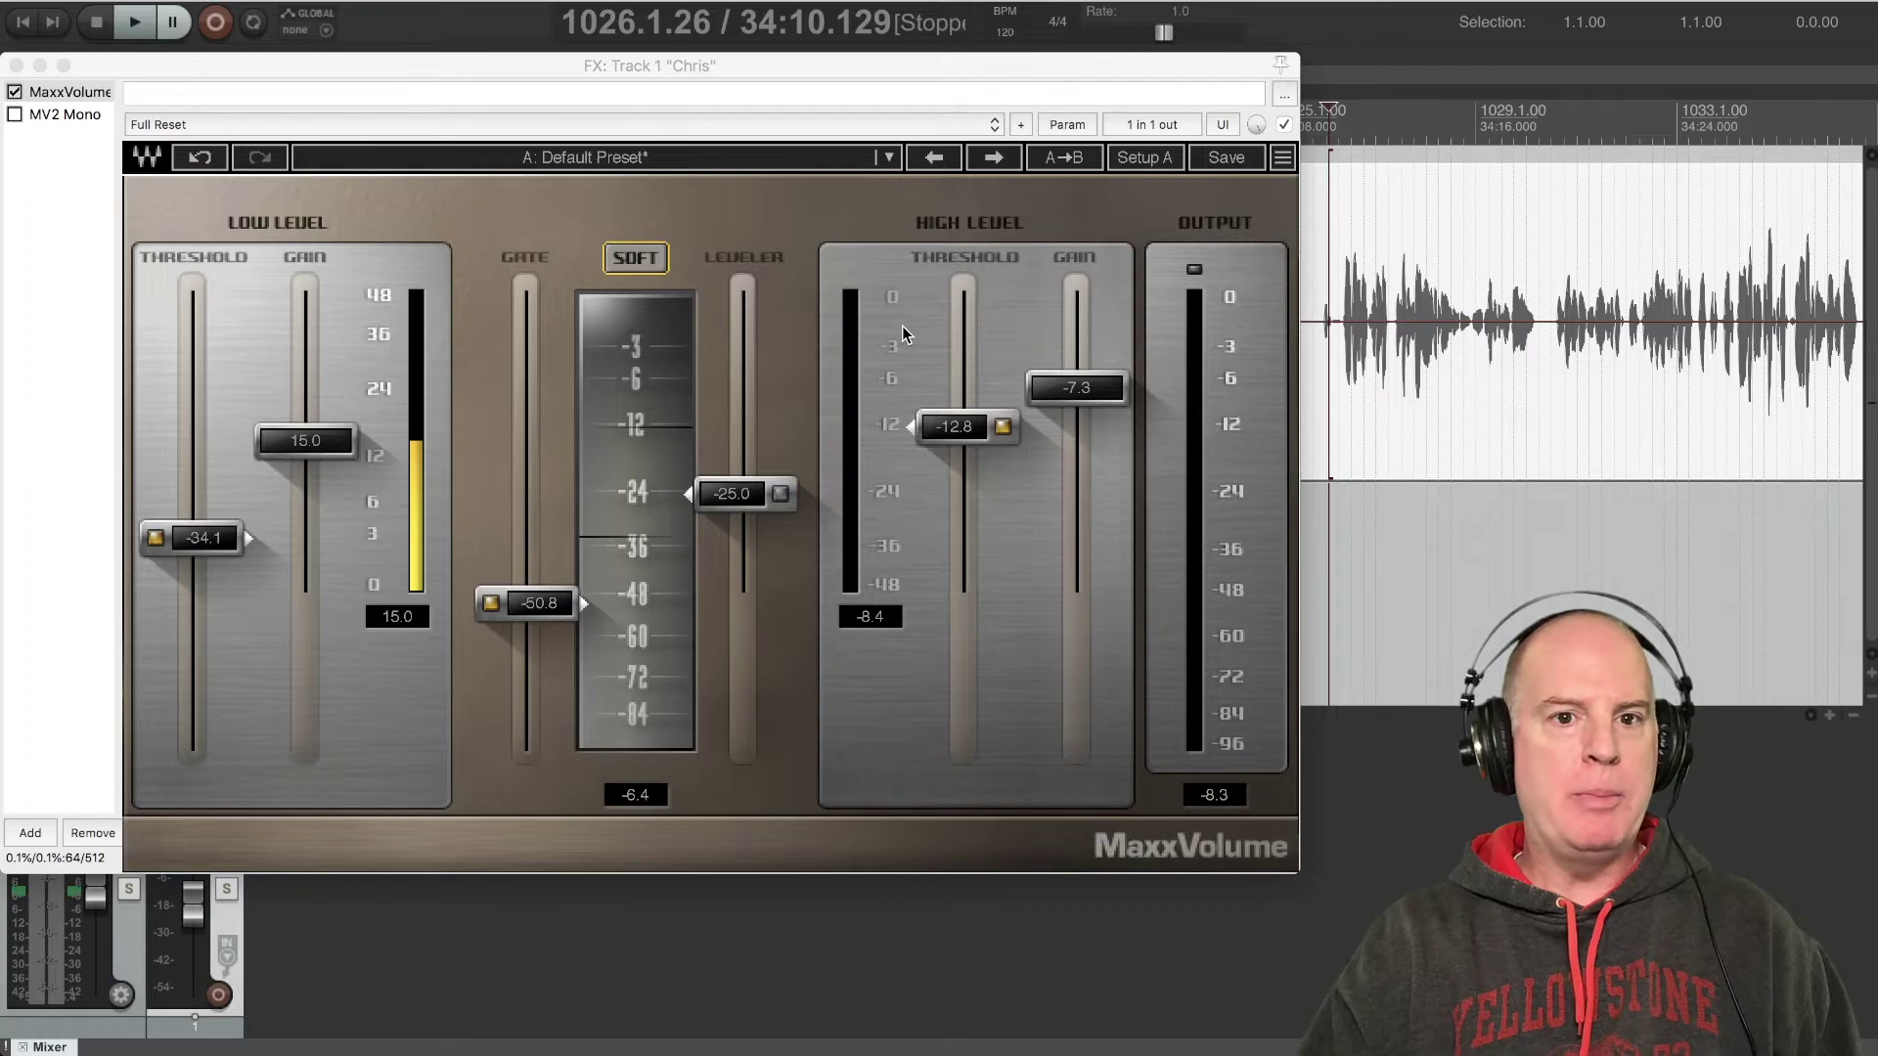
Play and stop the passage through MaxxVolume, then move the edit position to 1033.4.16
key("space")
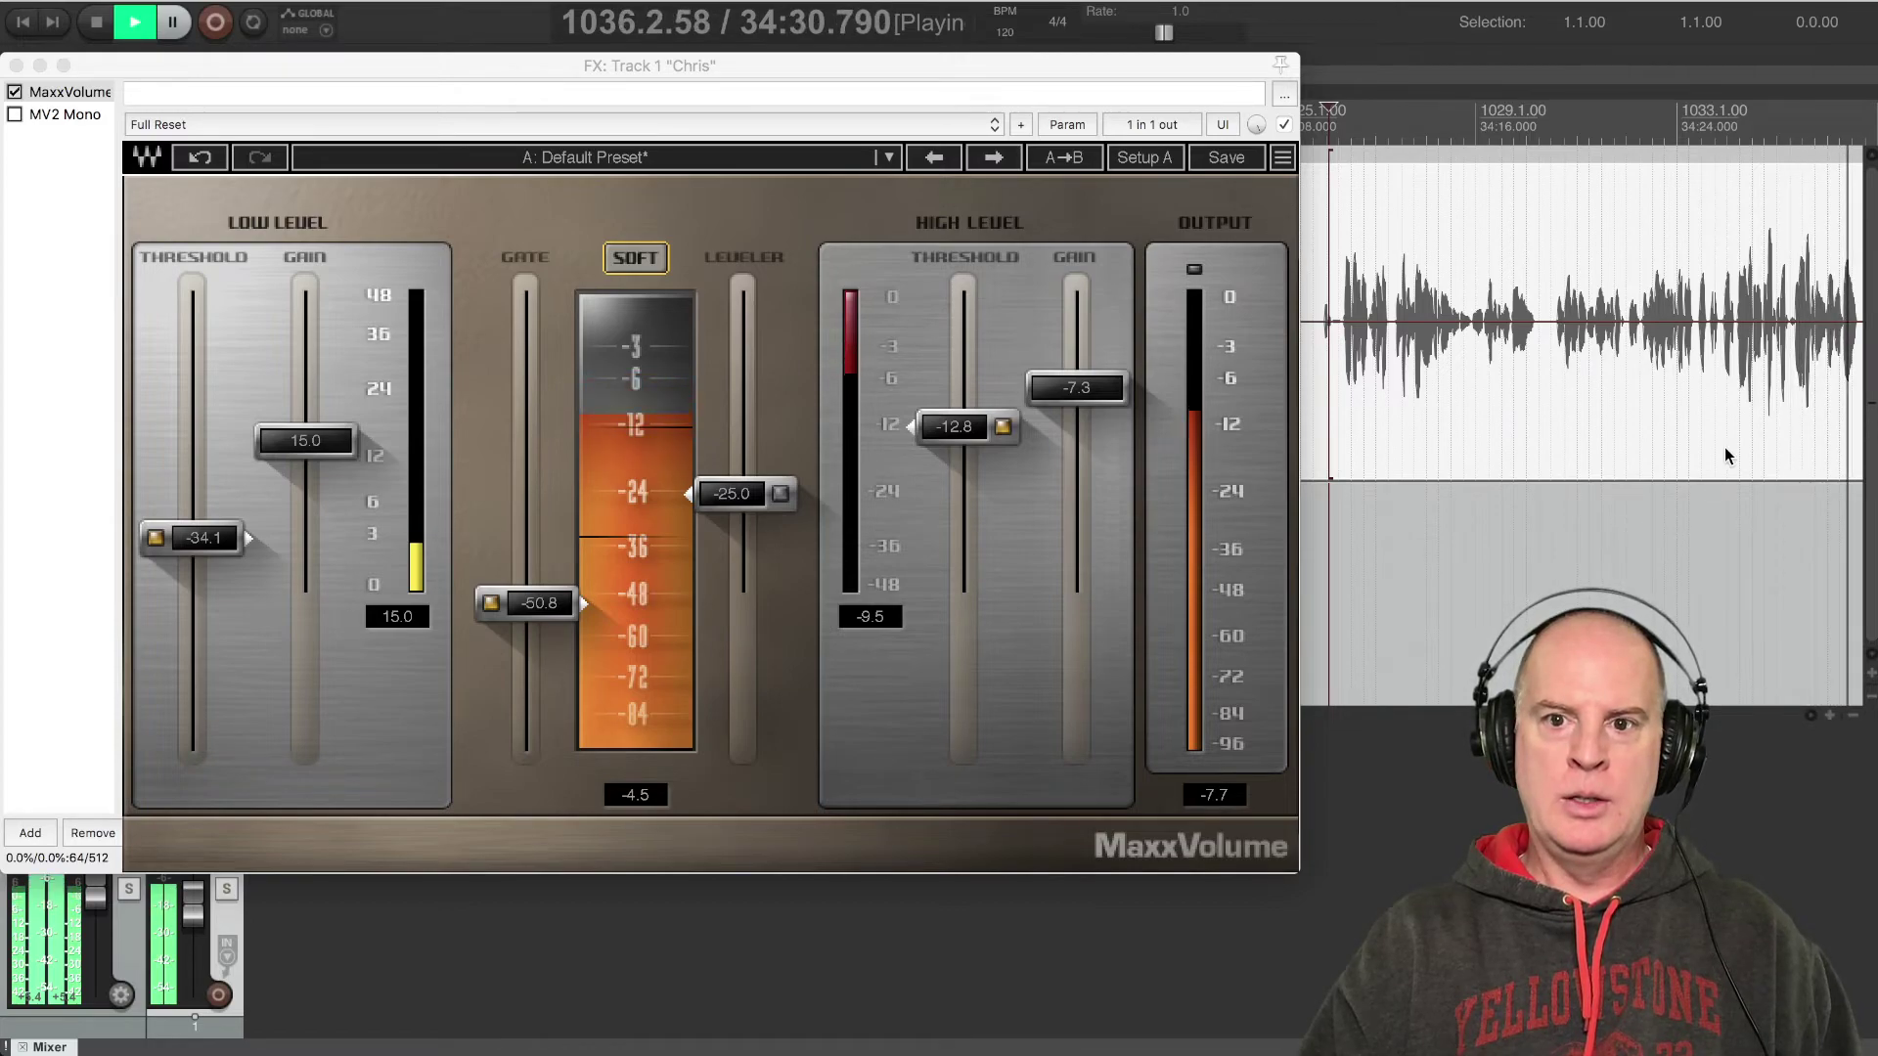
key("space")
left_click(1718, 115)
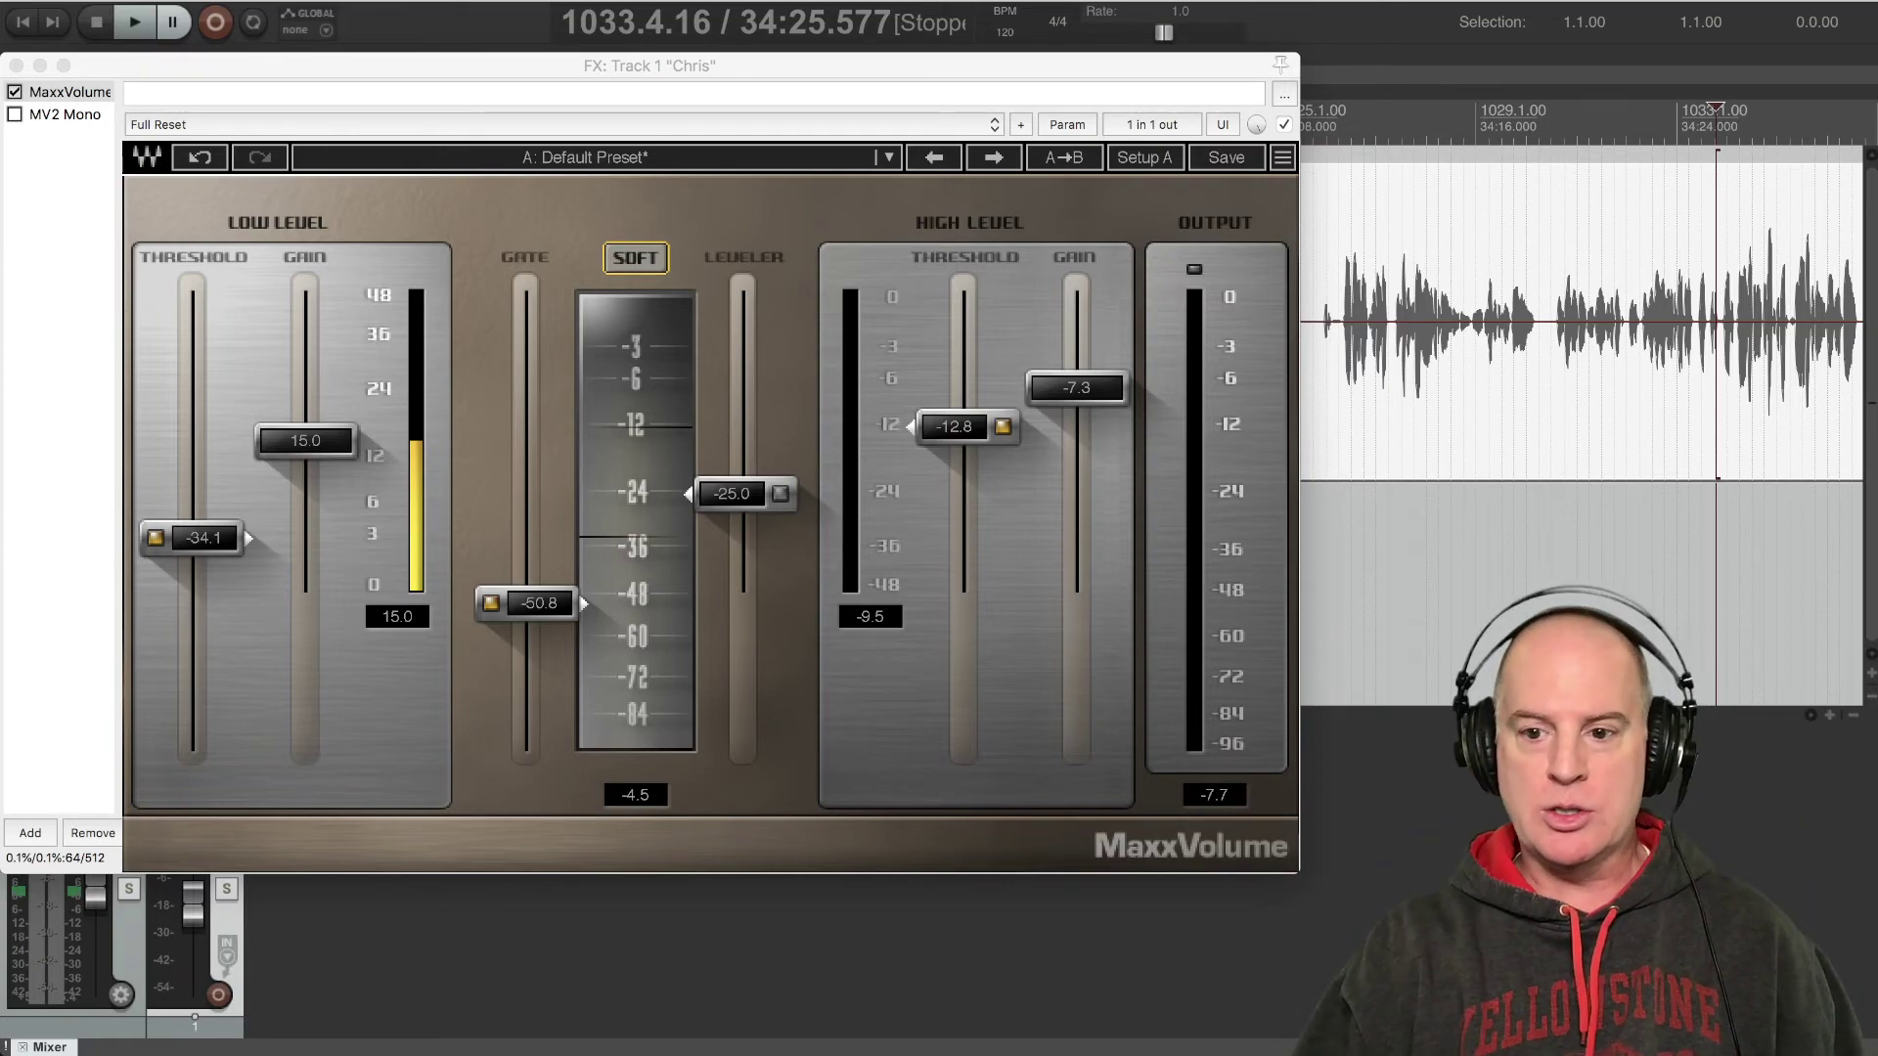
In Brave, highlight the Waves MaxxVolume tutorial's Mar 17, 2014 upload date, then switch back
key("super+Tab")
key("super+Tab")
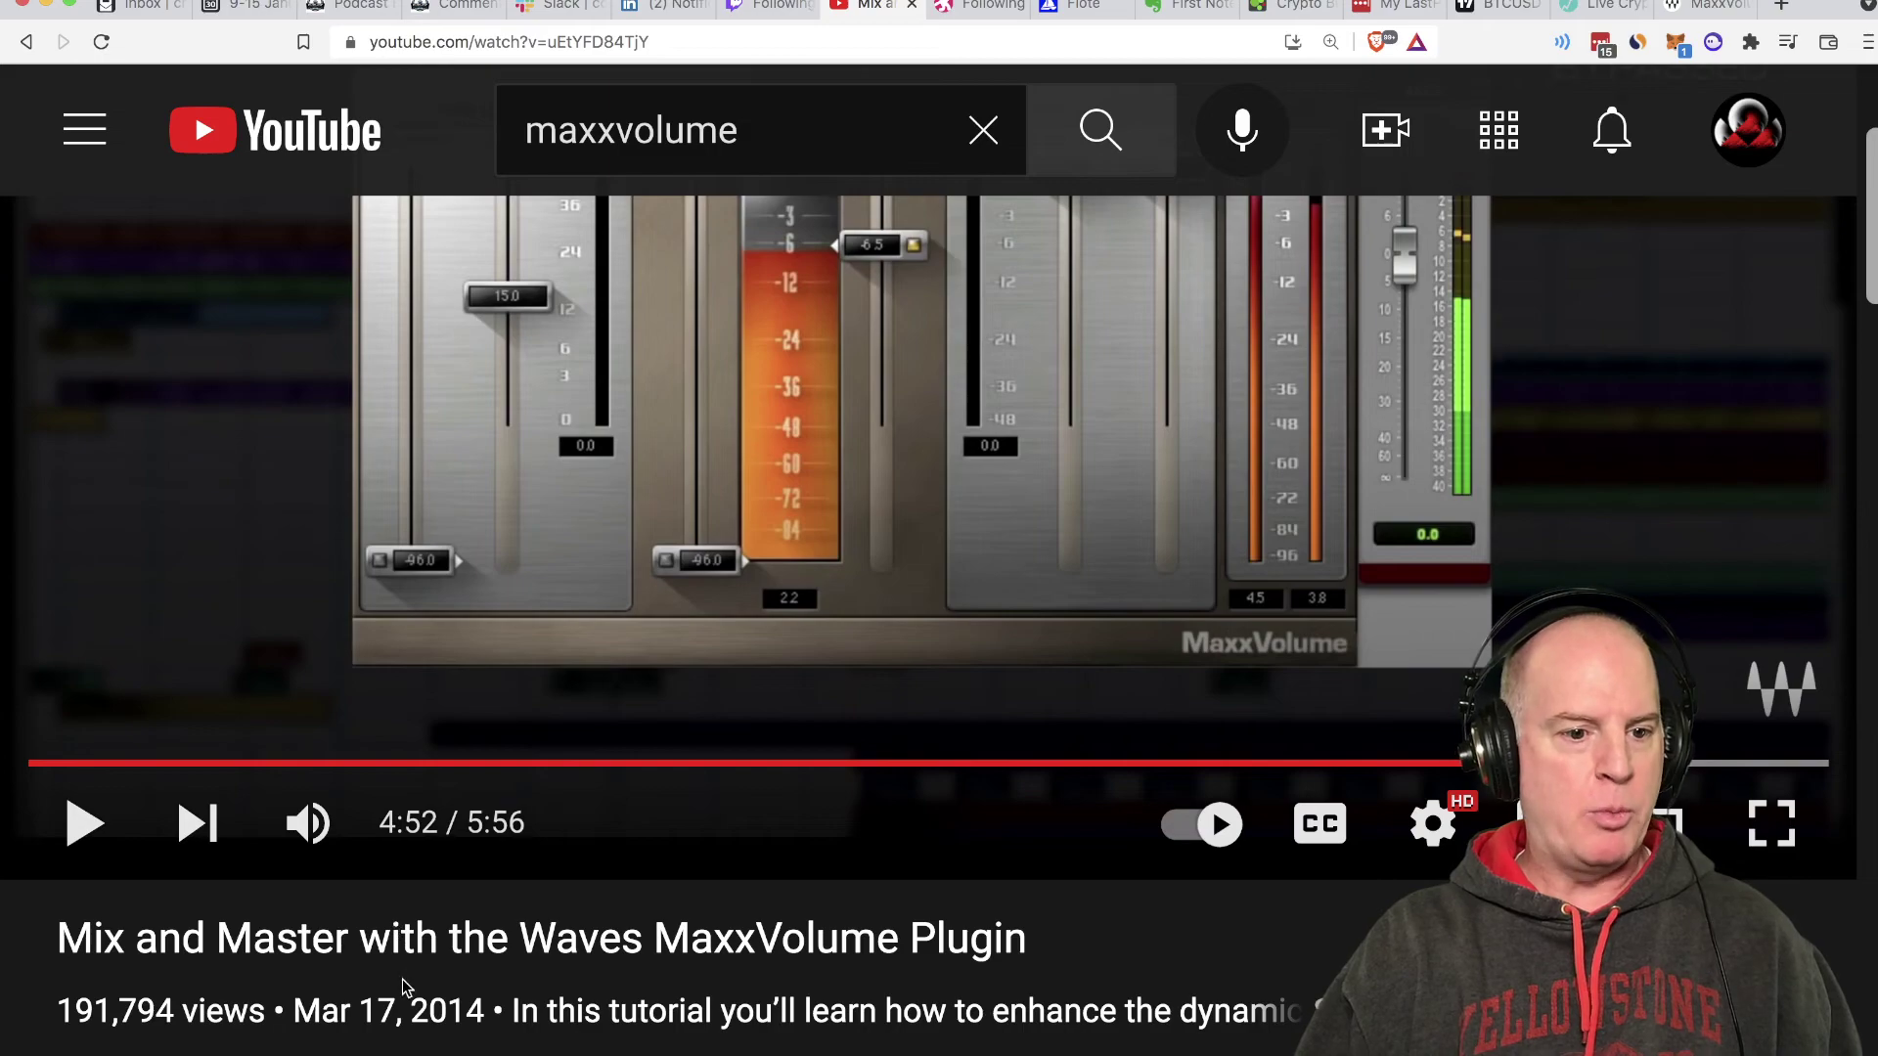
left_click_drag(306, 1015, 479, 1007)
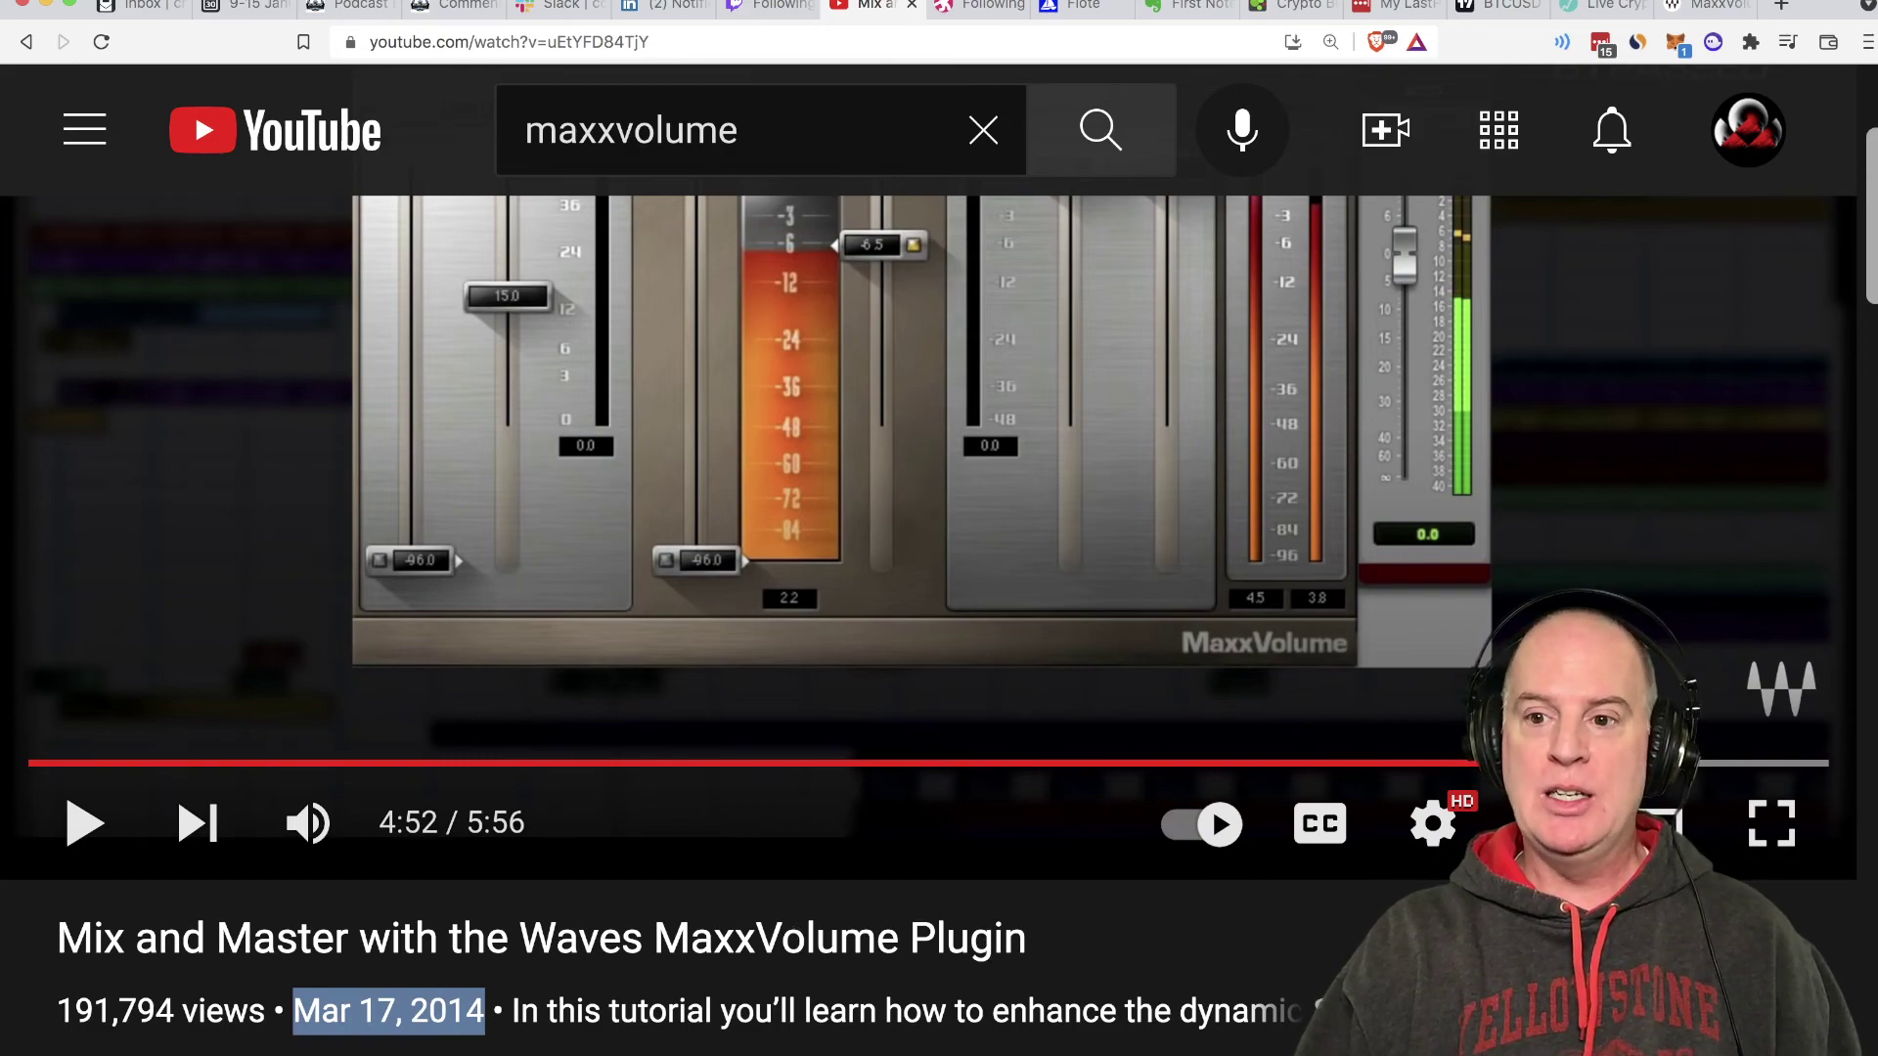
key("super+Tab")
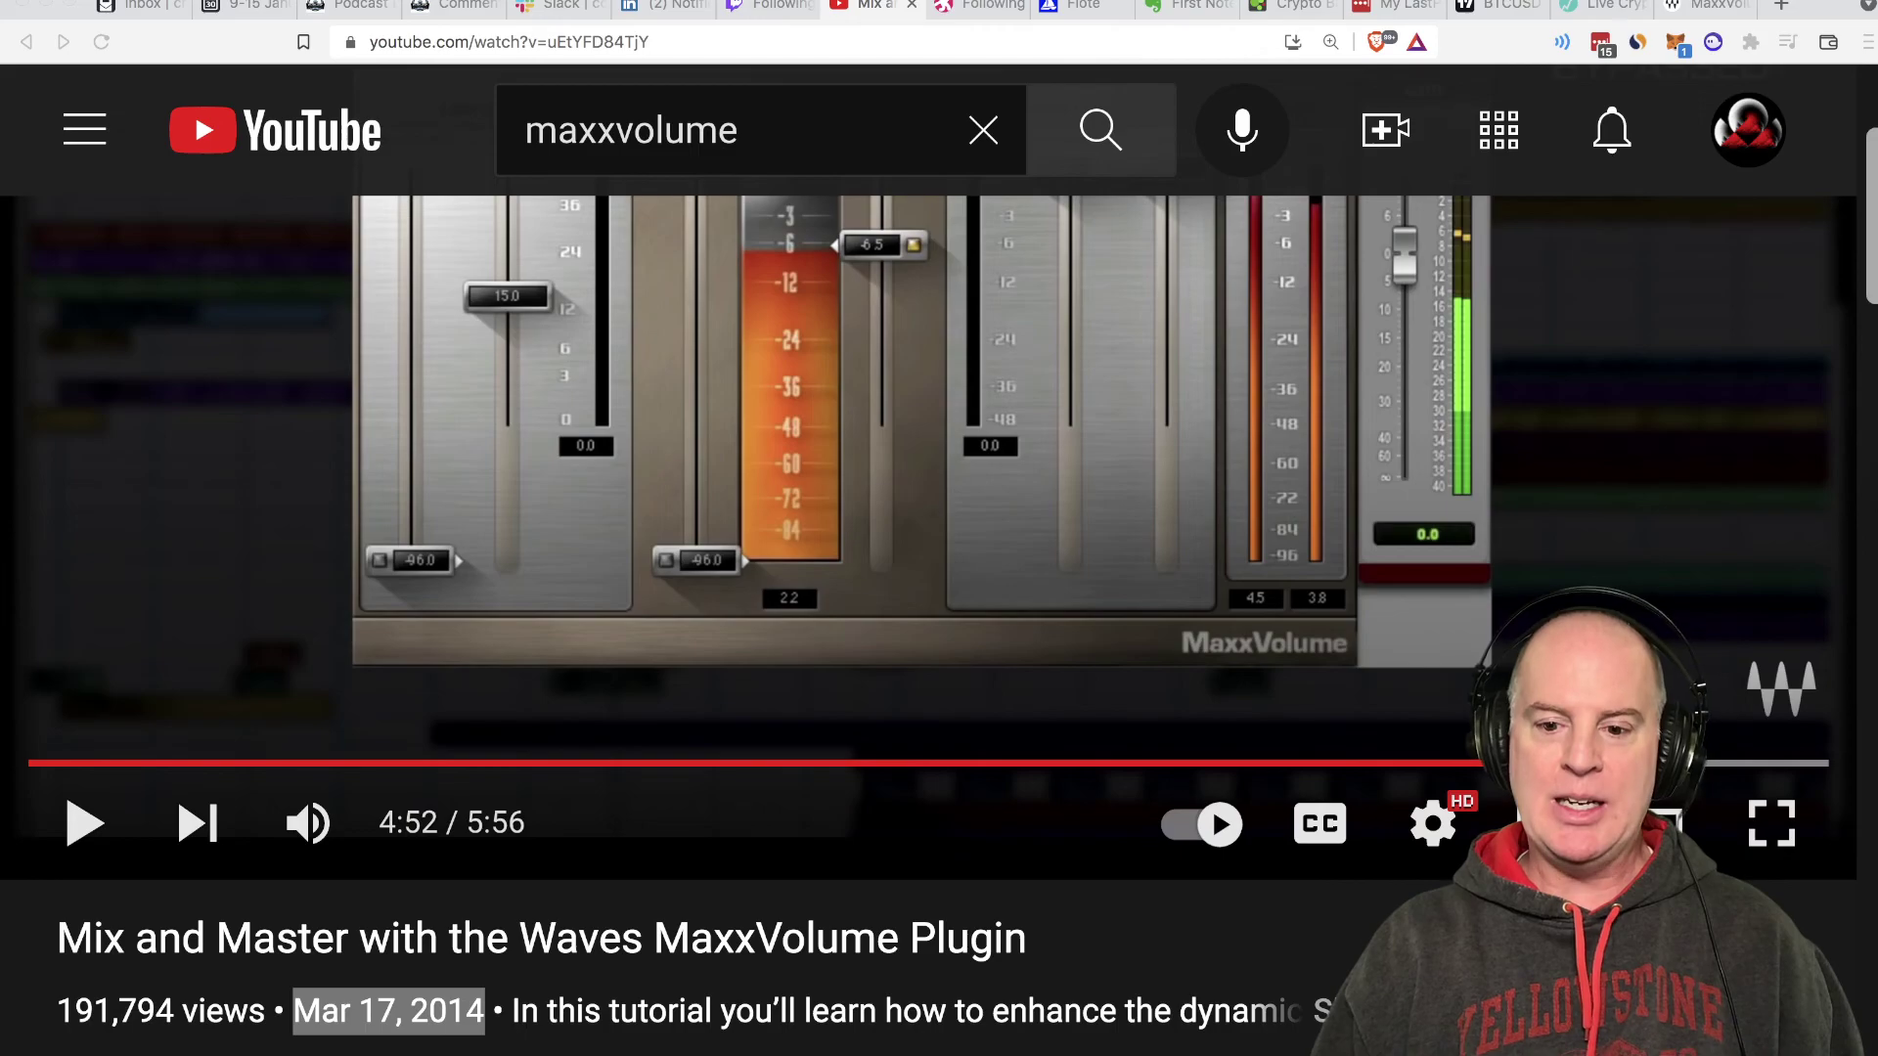